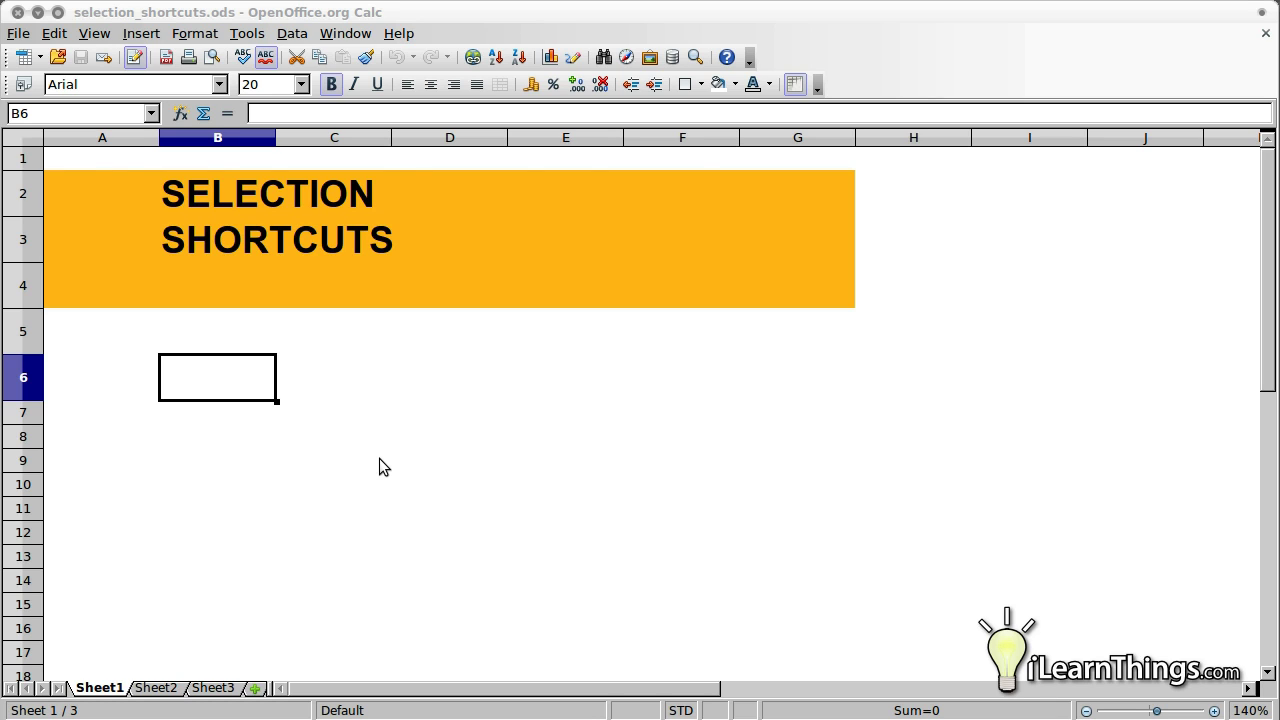
- Switch to Sheet2 and make D4, D9, D14, C7, C3, B3, B6 and B16 active in turn
{"action": "left_click", "coordinate": [155, 688]}
{"action": "left_click", "coordinate": [205, 353]}
{"action": "left_click", "coordinate": [359, 253]}
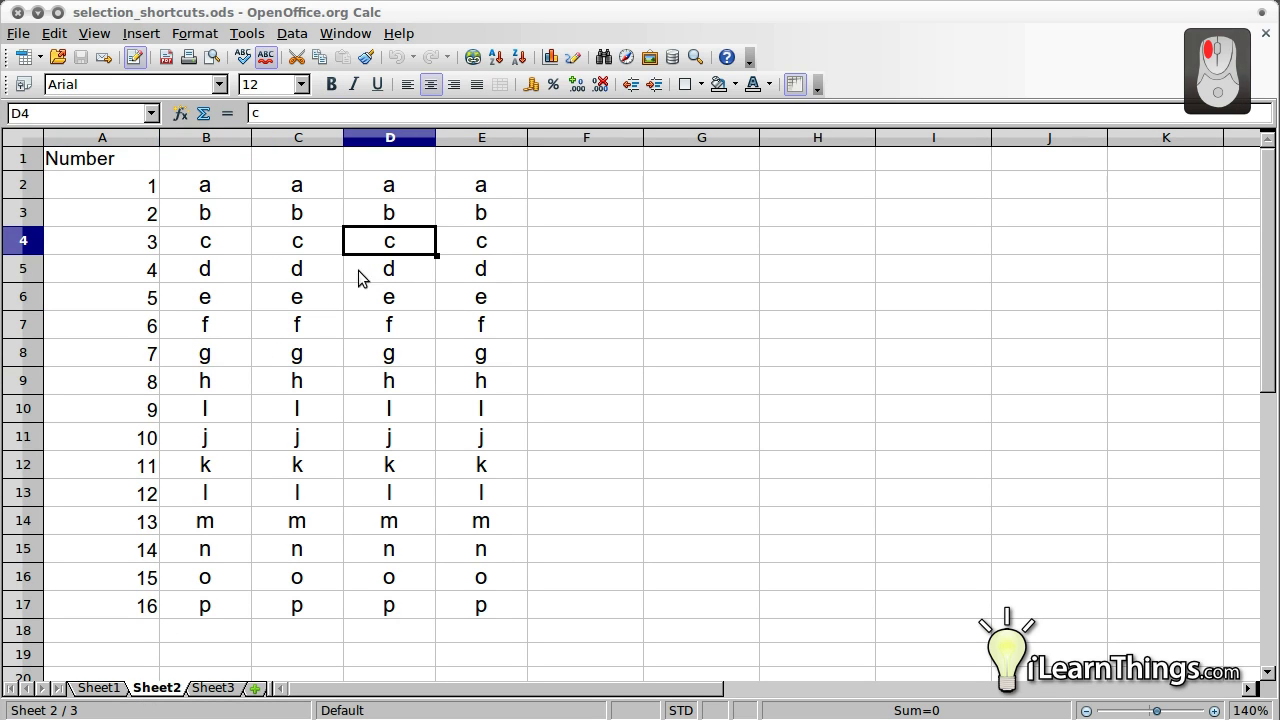
{"action": "left_click", "coordinate": [401, 388]}
{"action": "left_click", "coordinate": [375, 530]}
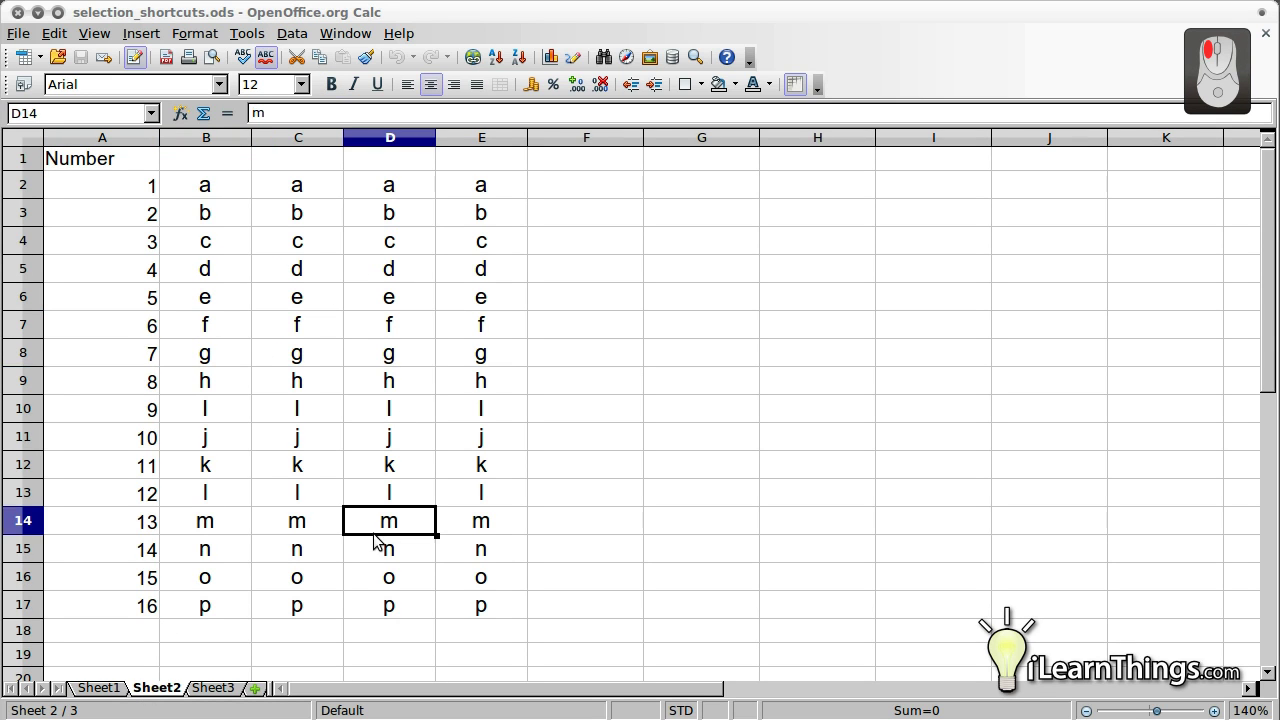
{"action": "left_click", "coordinate": [266, 322]}
{"action": "left_click", "coordinate": [292, 217]}
{"action": "left_click", "coordinate": [207, 212]}
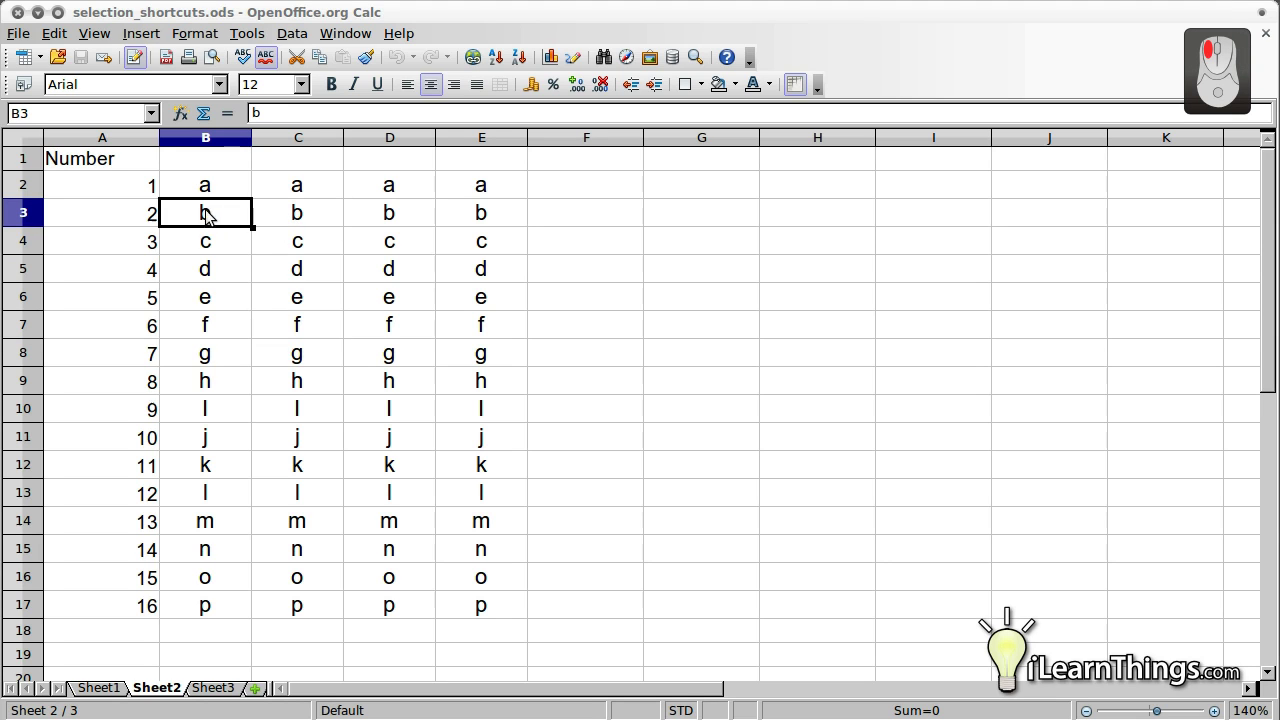
{"action": "left_click", "coordinate": [200, 302]}
{"action": "left_click", "coordinate": [217, 578]}
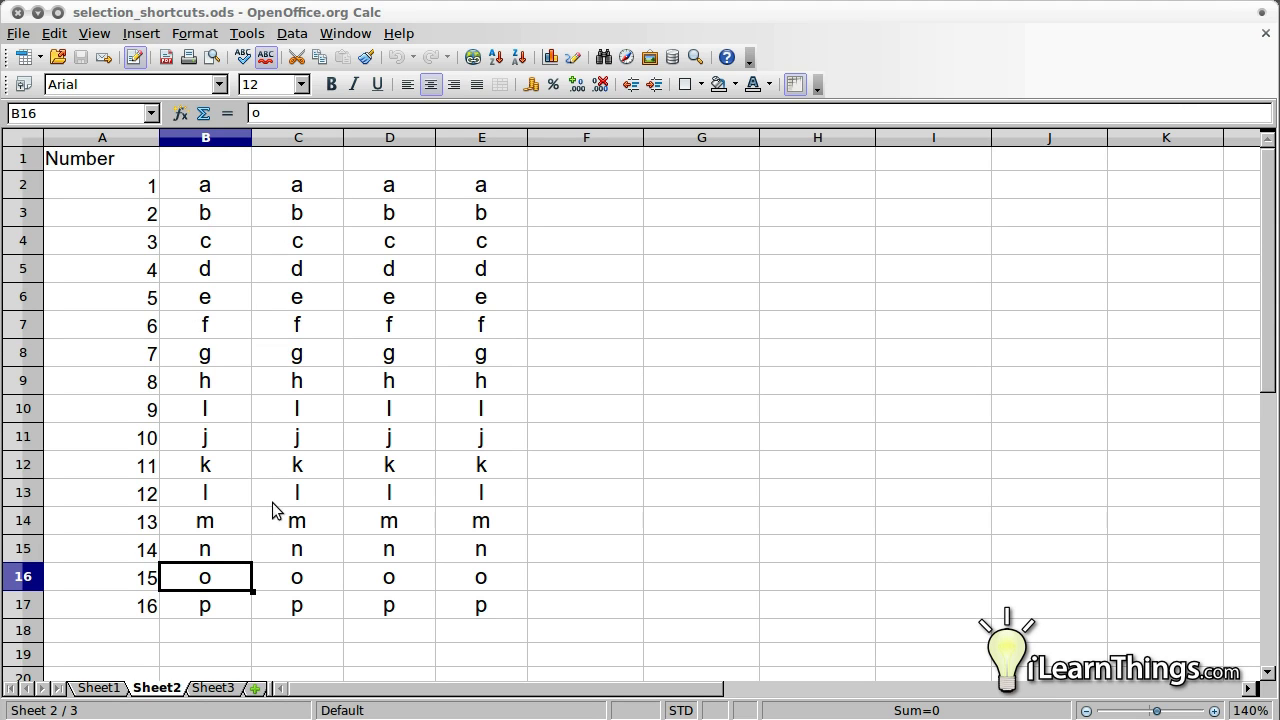
- Select ranges B11:B16, D5:D14, E2:E17, C2:C3, B3:B14 and C10:D17, ending on B10
{"action": "left_click", "coordinate": [201, 445], "text": "shift"}
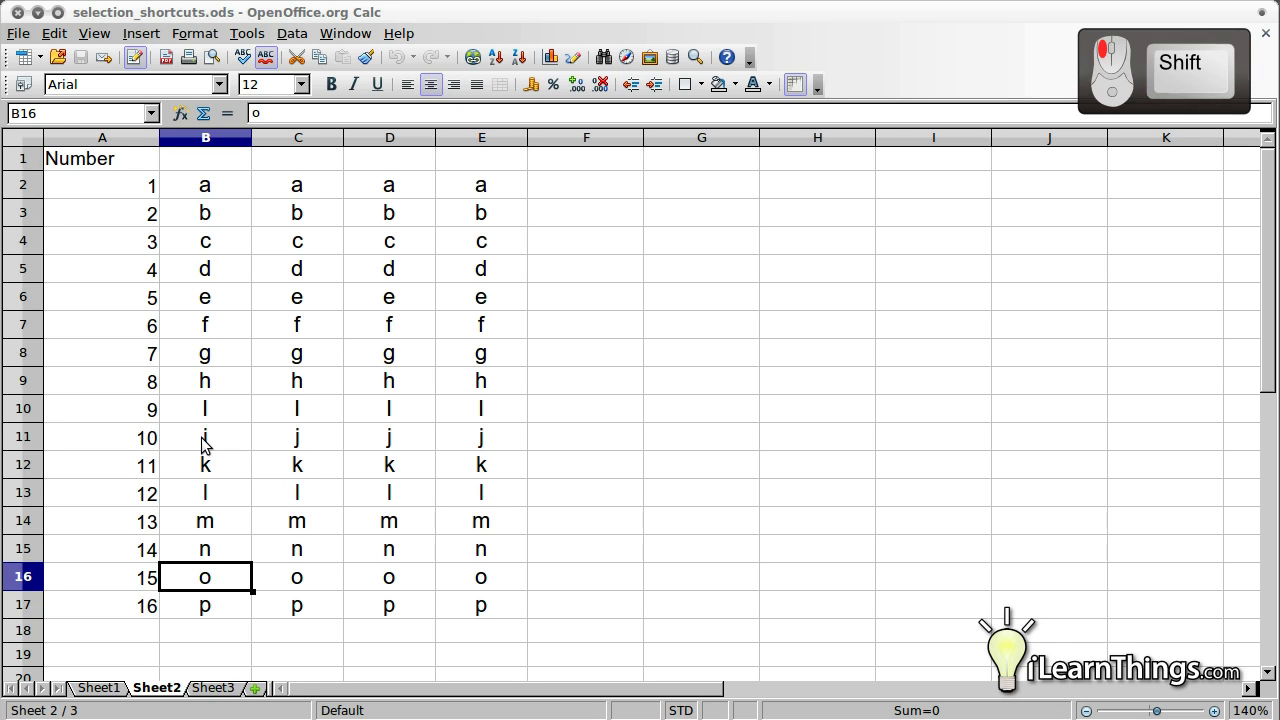
{"action": "left_click", "coordinate": [373, 521], "text": "shift"}
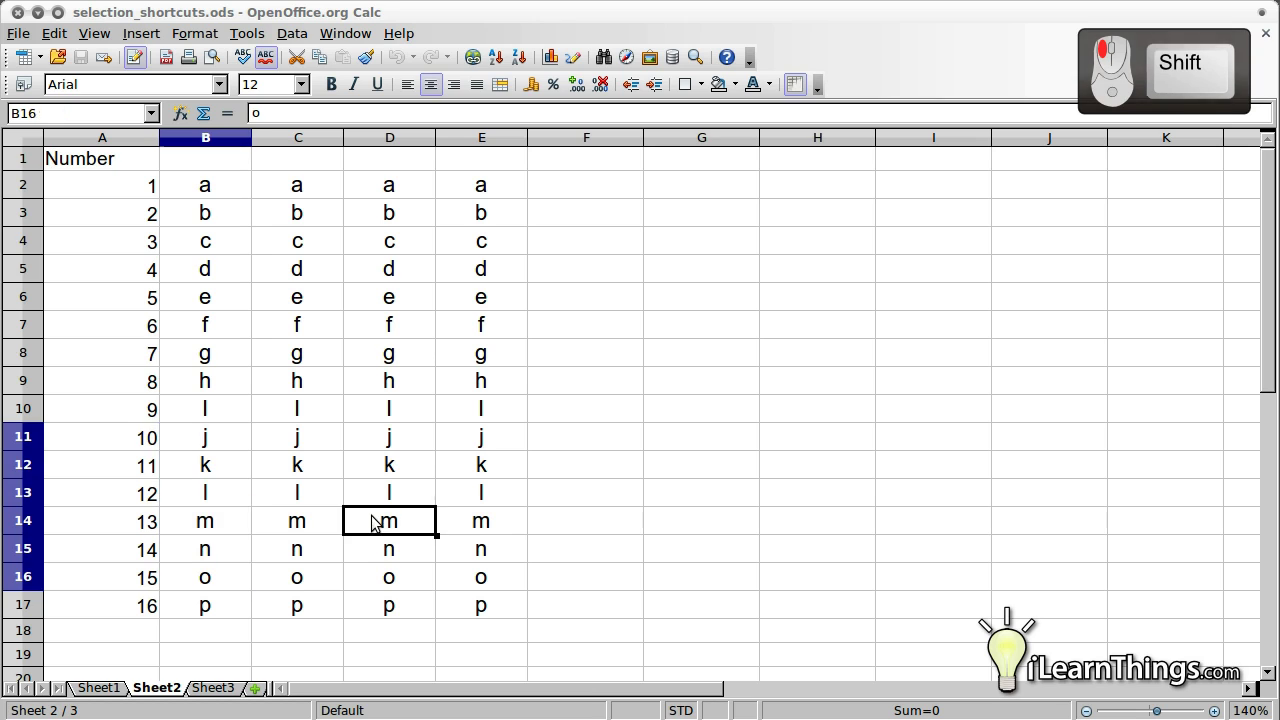
{"action": "left_click", "coordinate": [403, 270], "text": "shift"}
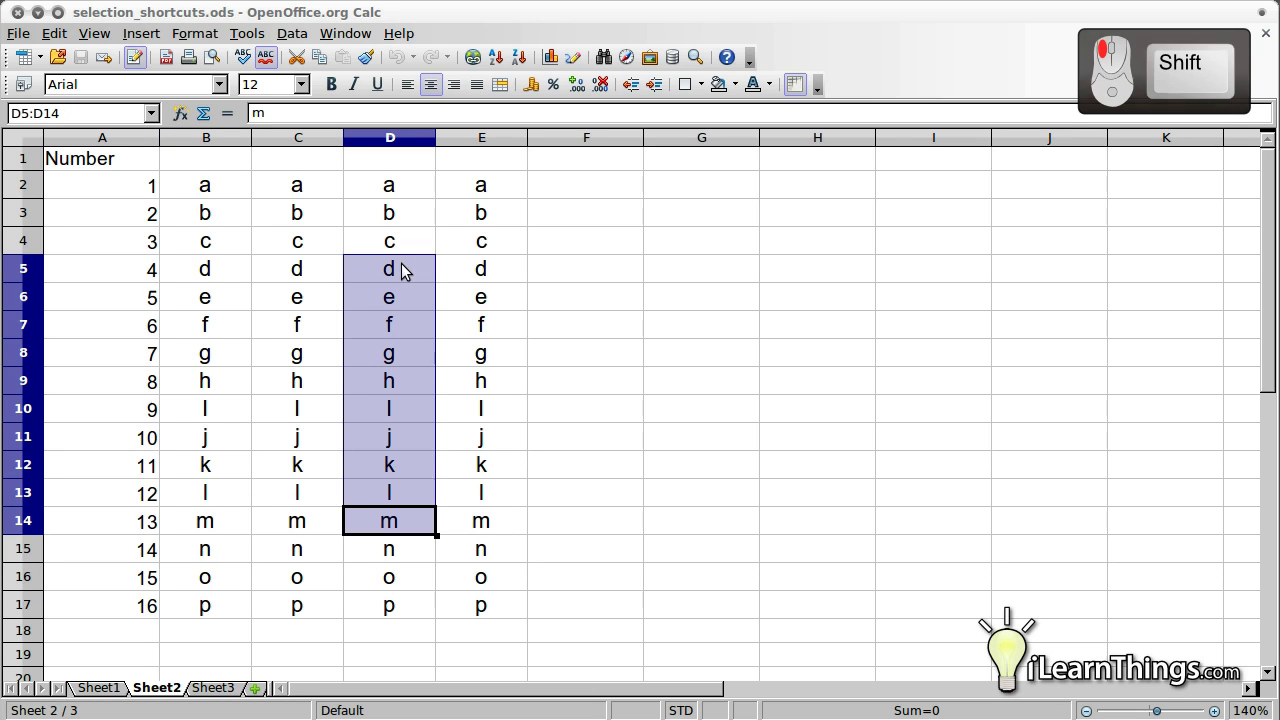
{"action": "left_click", "coordinate": [503, 608]}
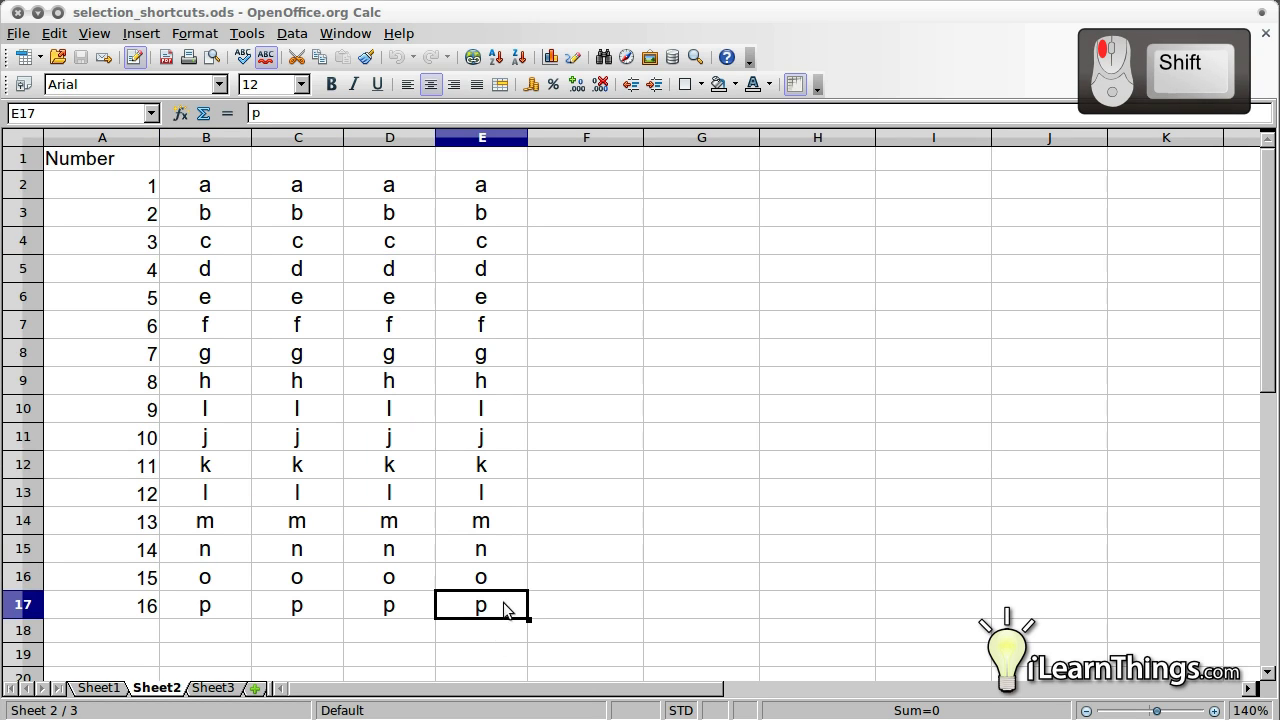
{"action": "left_click", "coordinate": [491, 183], "text": "shift"}
{"action": "left_click", "coordinate": [331, 188]}
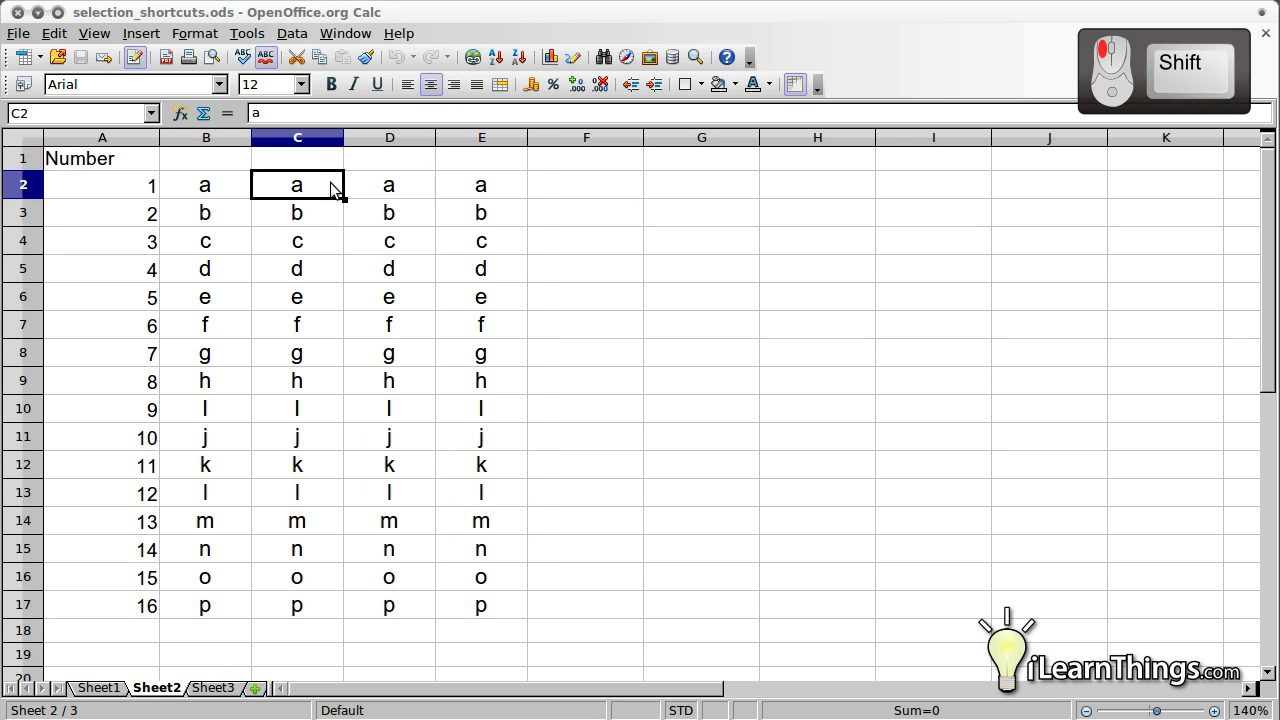
{"action": "left_click", "coordinate": [311, 211], "text": "shift"}
{"action": "left_click", "coordinate": [207, 204]}
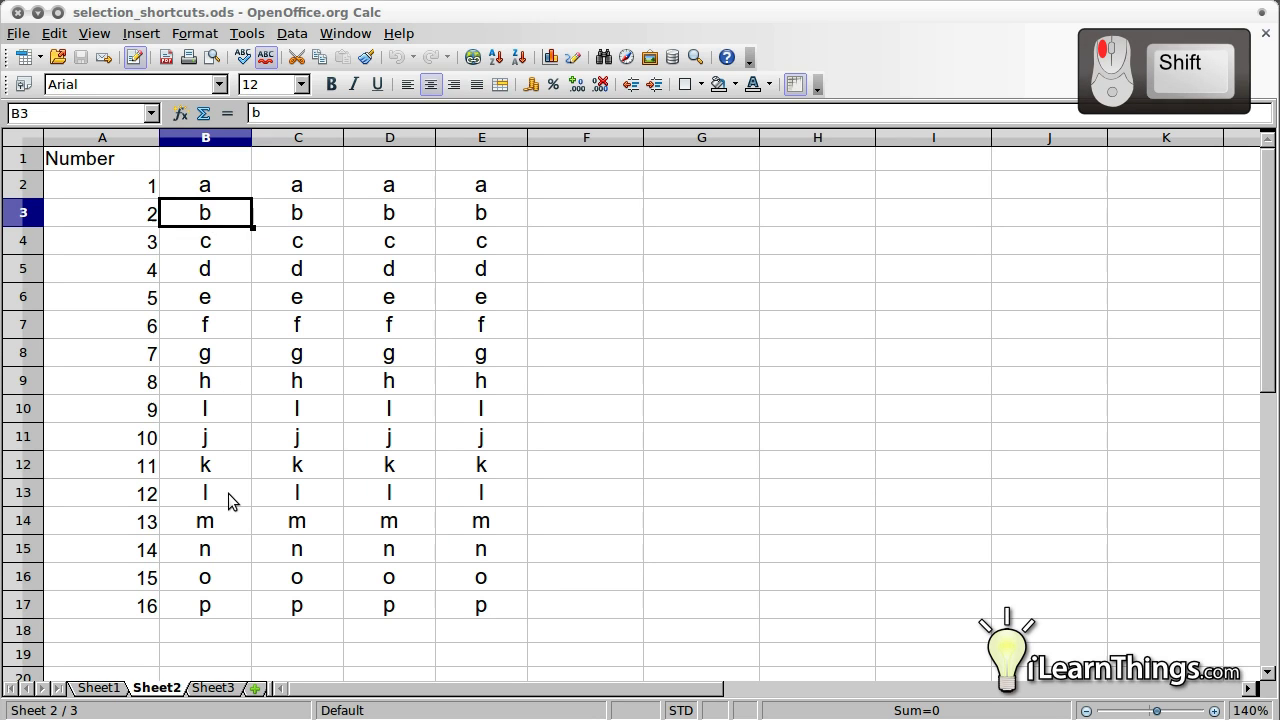
{"action": "left_click", "coordinate": [220, 523], "text": "shift"}
{"action": "left_click", "coordinate": [297, 418]}
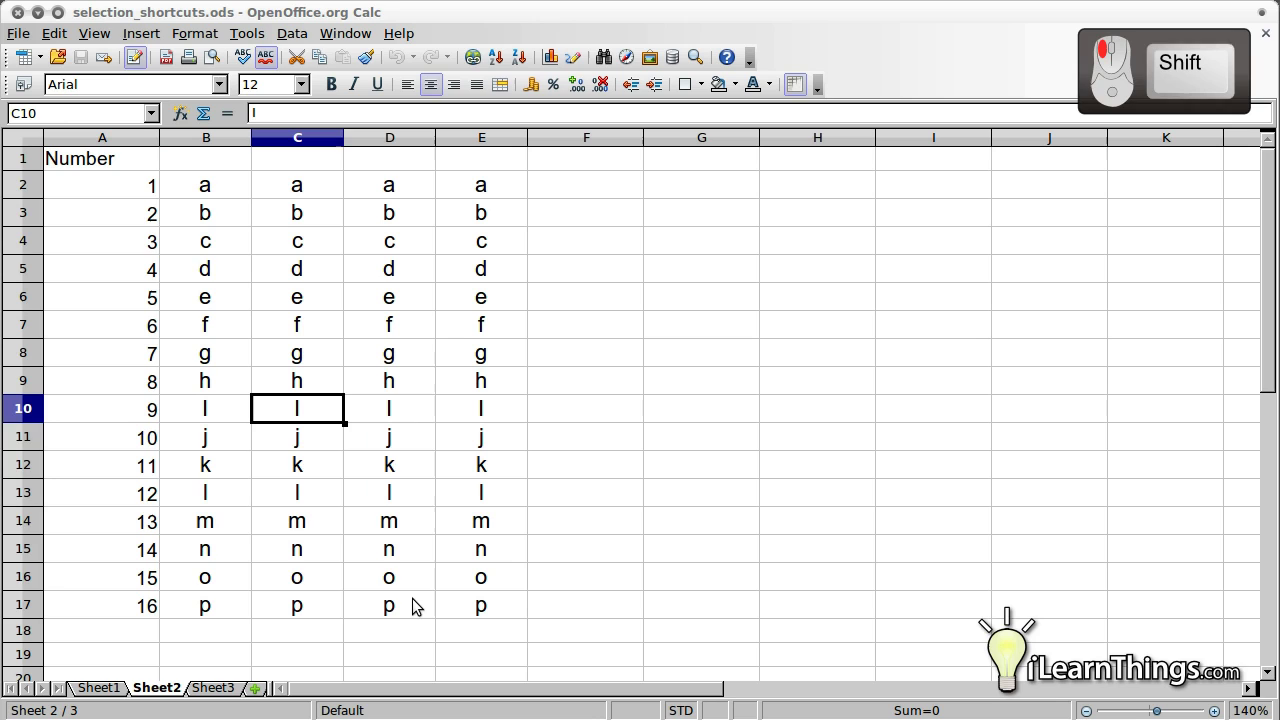
{"action": "left_click", "coordinate": [416, 606], "text": "shift"}
{"action": "left_click", "coordinate": [207, 416]}
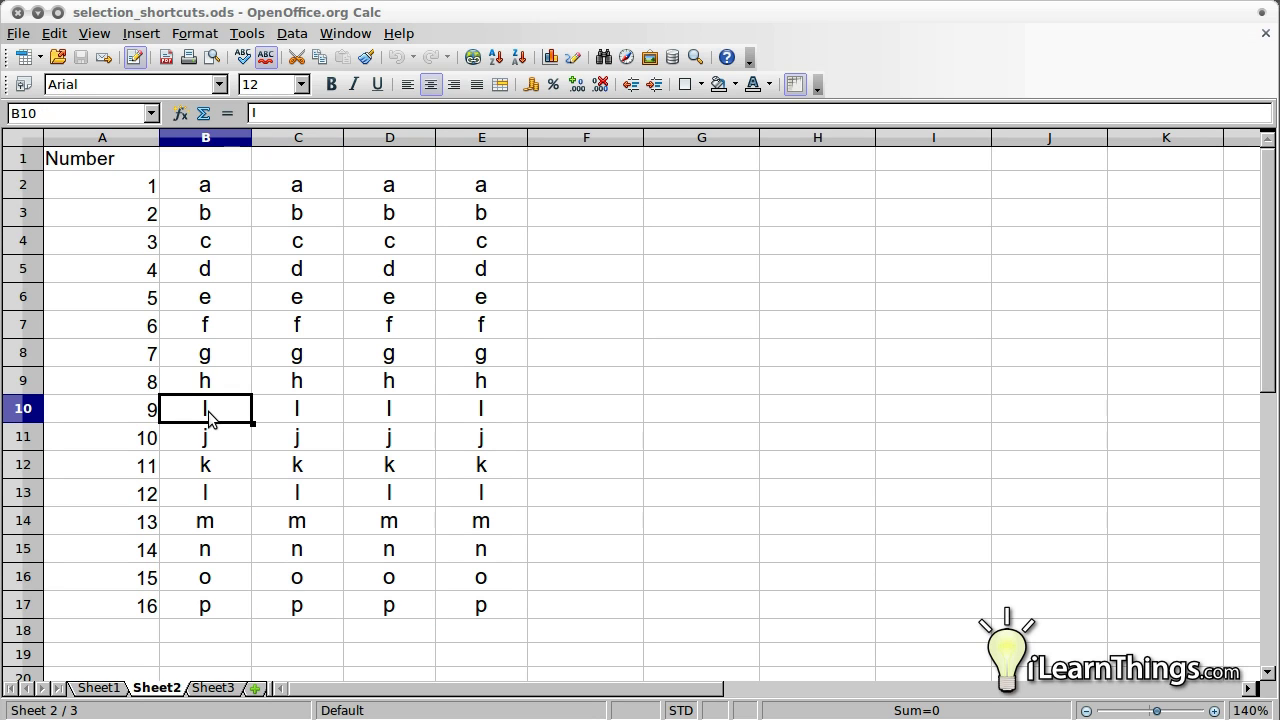
{"action": "left_click", "coordinate": [240, 492], "text": "ctrl"}
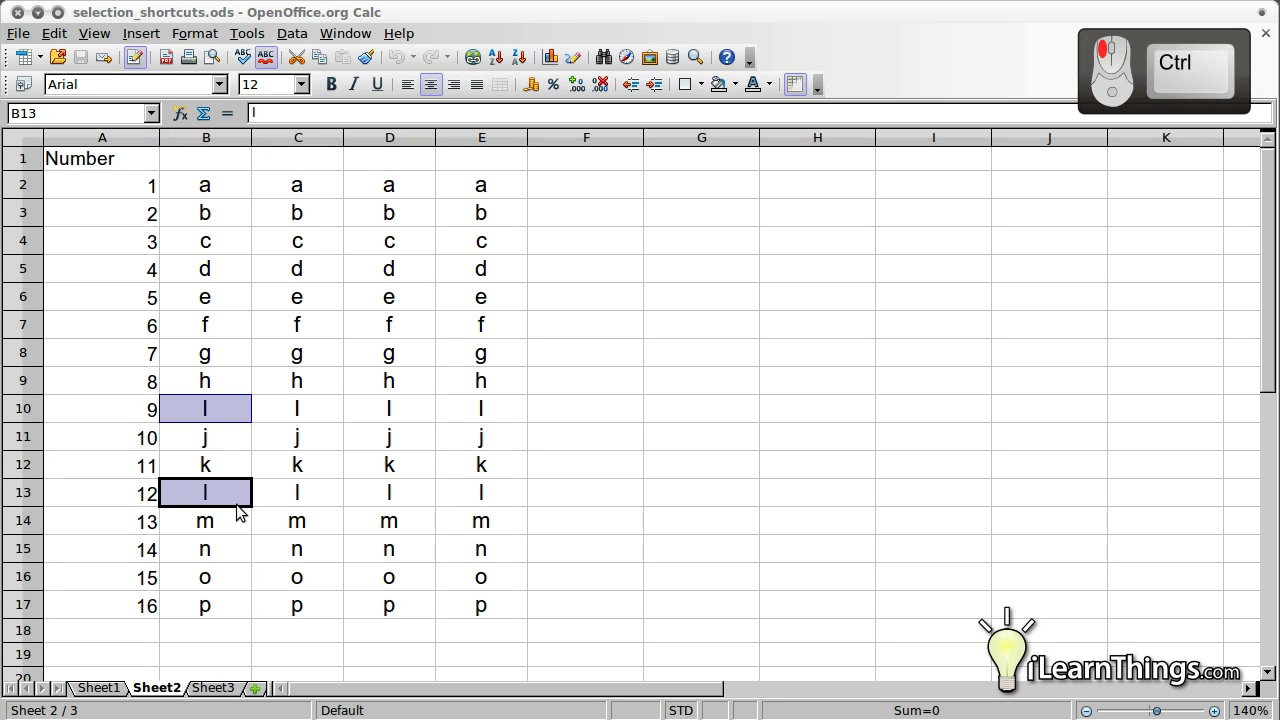
{"action": "left_click", "coordinate": [384, 465], "text": "ctrl"}
{"action": "left_click", "coordinate": [405, 334], "text": "ctrl"}
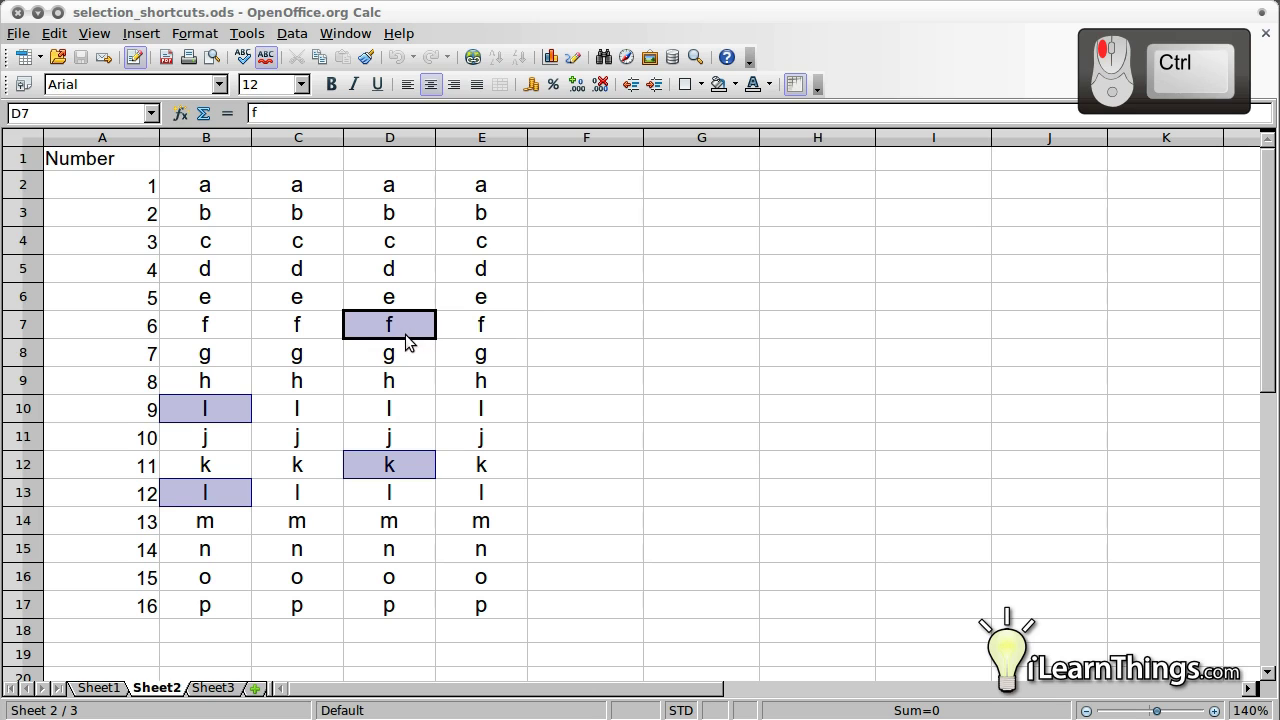
{"action": "left_click", "coordinate": [500, 243], "text": "ctrl"}
{"action": "left_click", "coordinate": [229, 192], "text": "ctrl"}
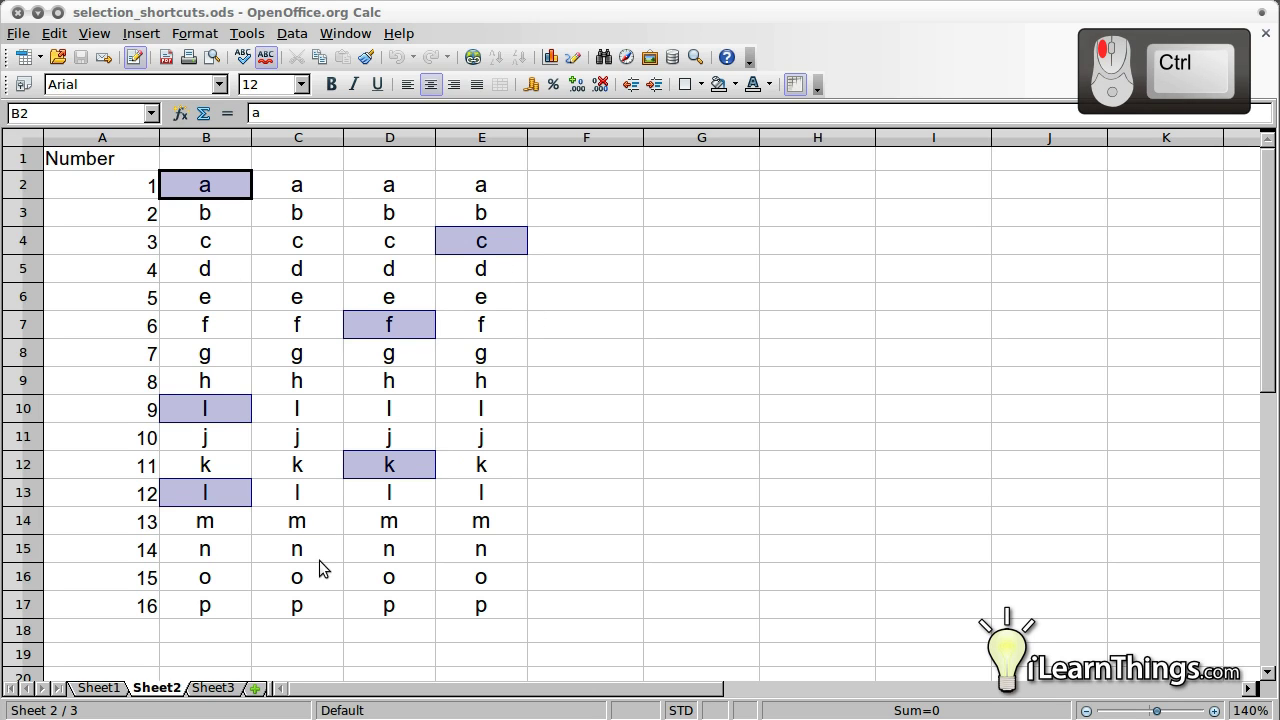
{"action": "left_click", "coordinate": [322, 605], "text": "ctrl"}
{"action": "left_click", "coordinate": [462, 560], "text": "ctrl"}
{"action": "left_click", "coordinate": [390, 560]}
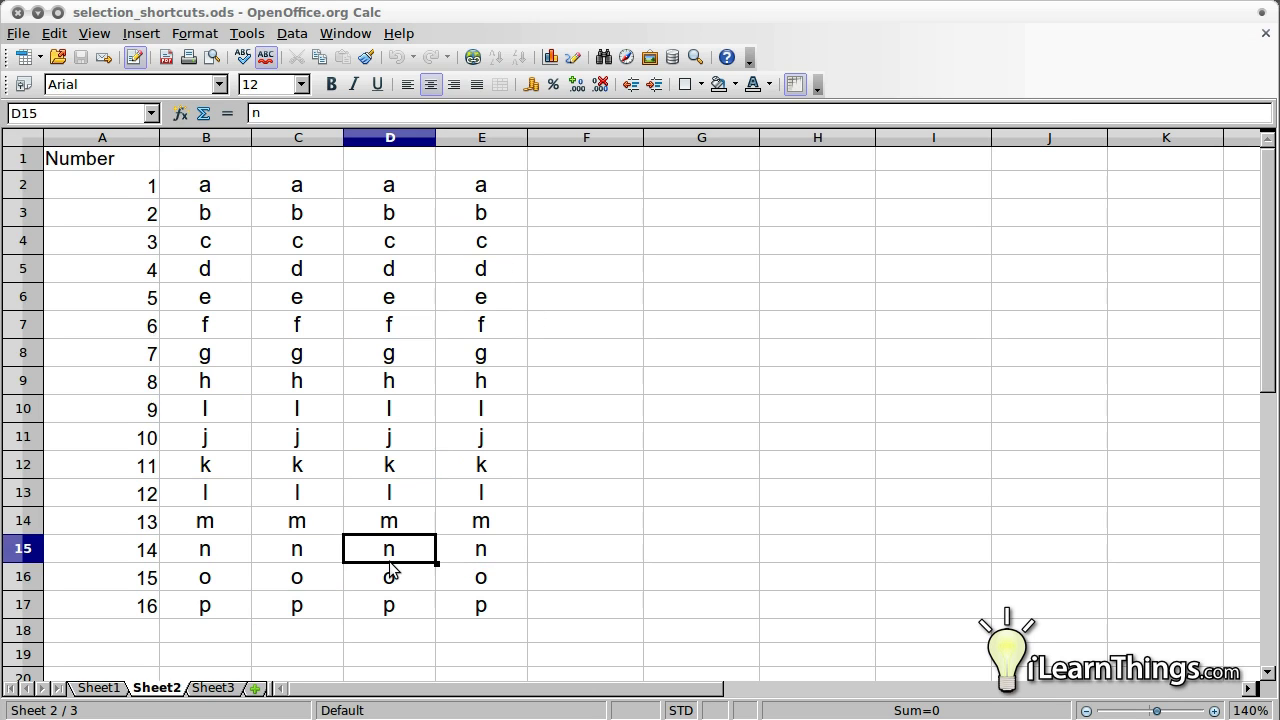
{"action": "left_click", "coordinate": [236, 489], "text": "ctrl"}
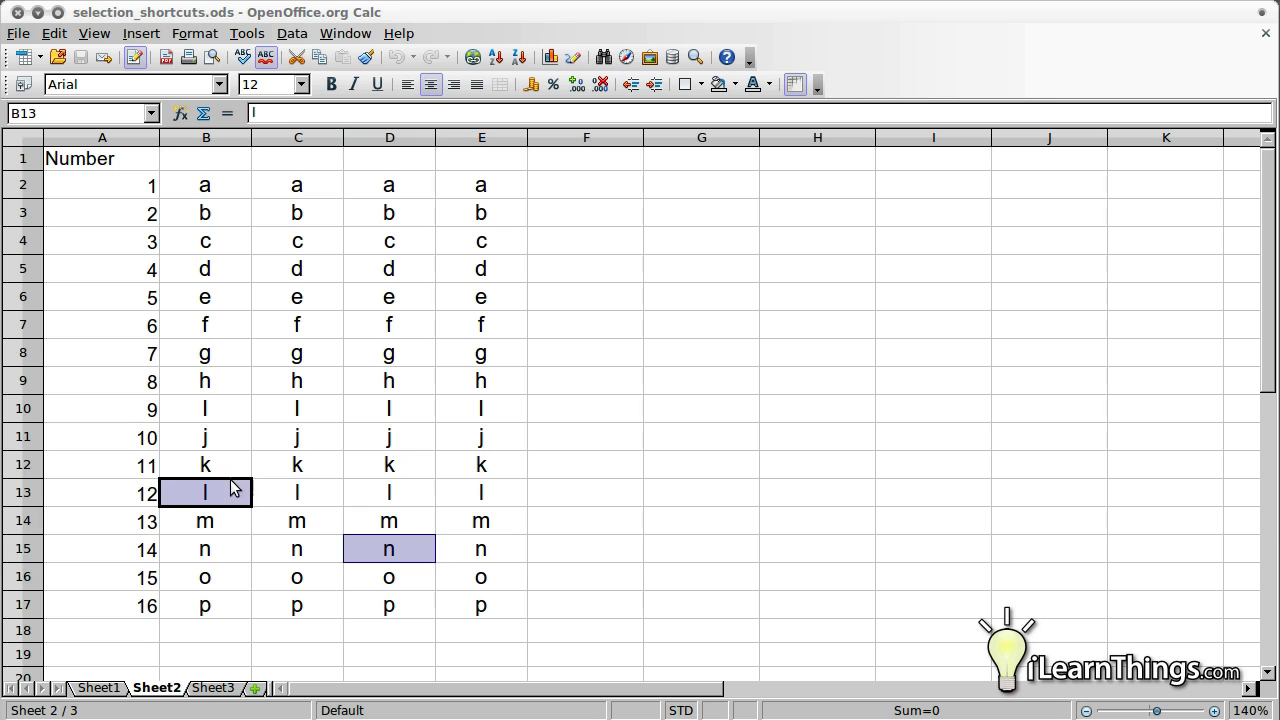
{"action": "left_click", "coordinate": [217, 388], "text": "ctrl"}
{"action": "left_click", "coordinate": [210, 330], "text": "ctrl+shift"}
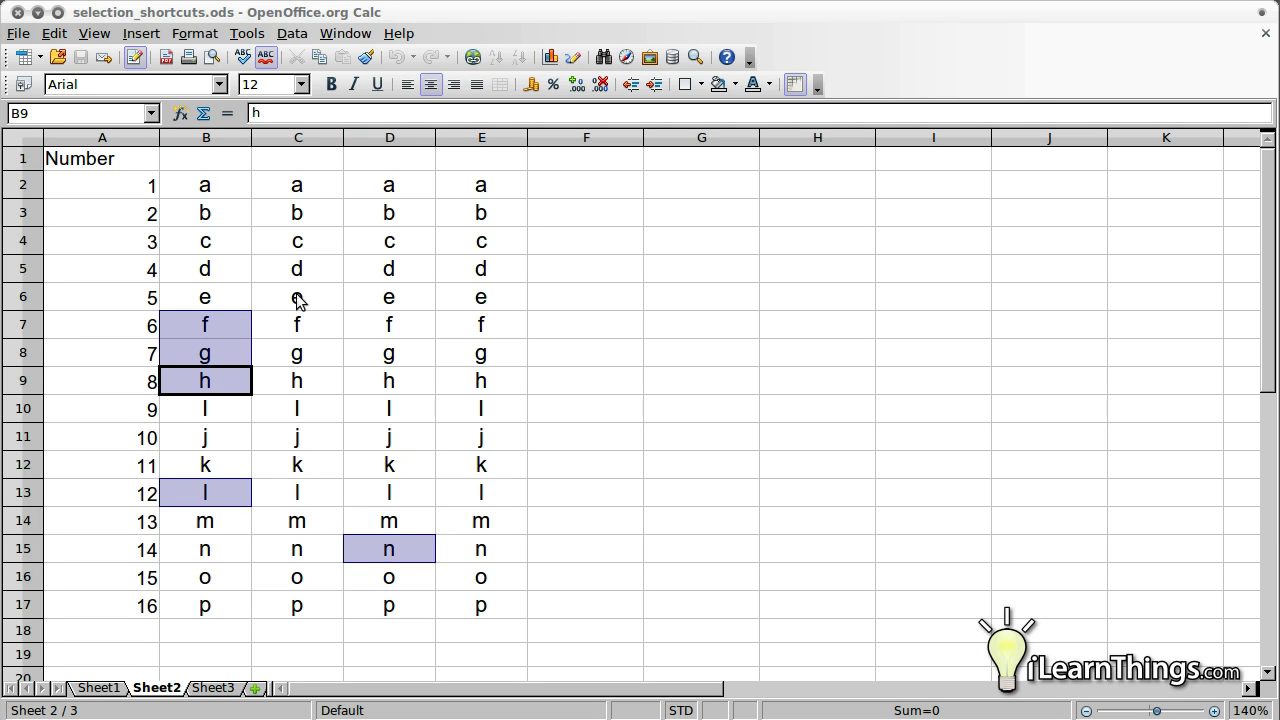
{"action": "left_click", "coordinate": [403, 272], "text": "ctrl"}
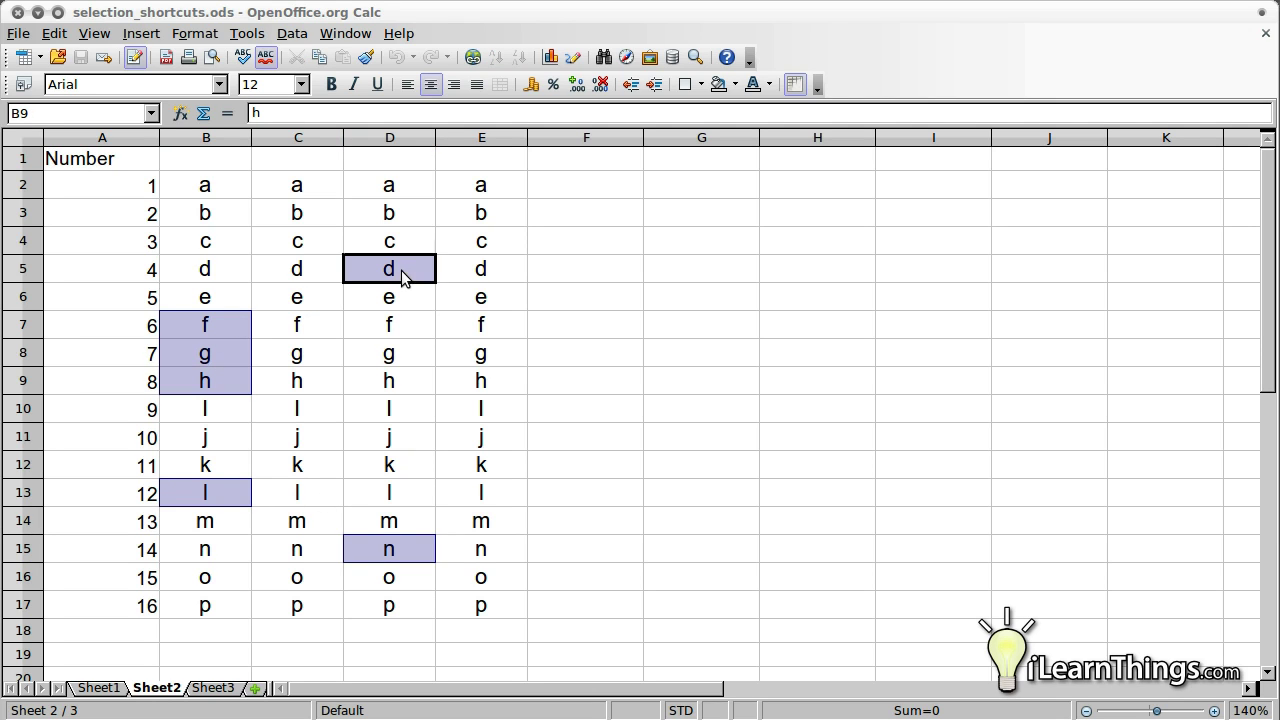
{"action": "left_click", "coordinate": [401, 417], "text": "ctrl+shift"}
{"action": "left_click", "coordinate": [470, 459], "text": "ctrl"}
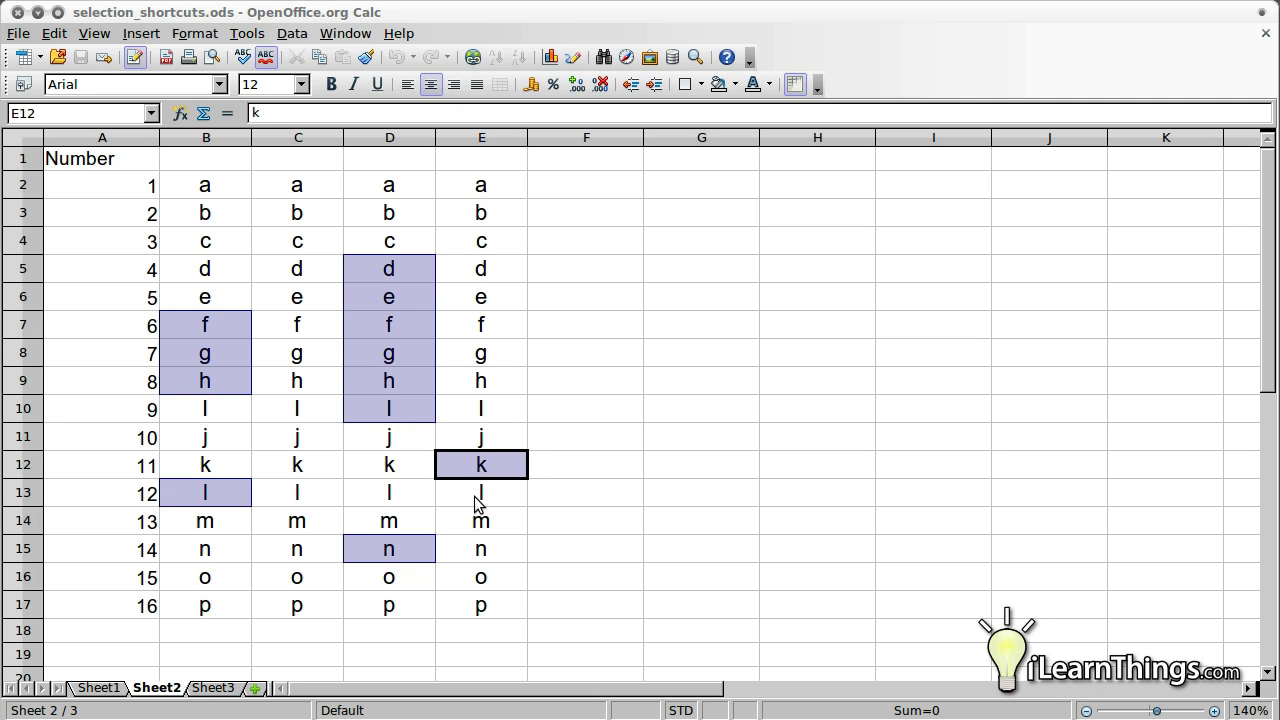
{"action": "left_click", "coordinate": [477, 500], "text": "ctrl+shift"}
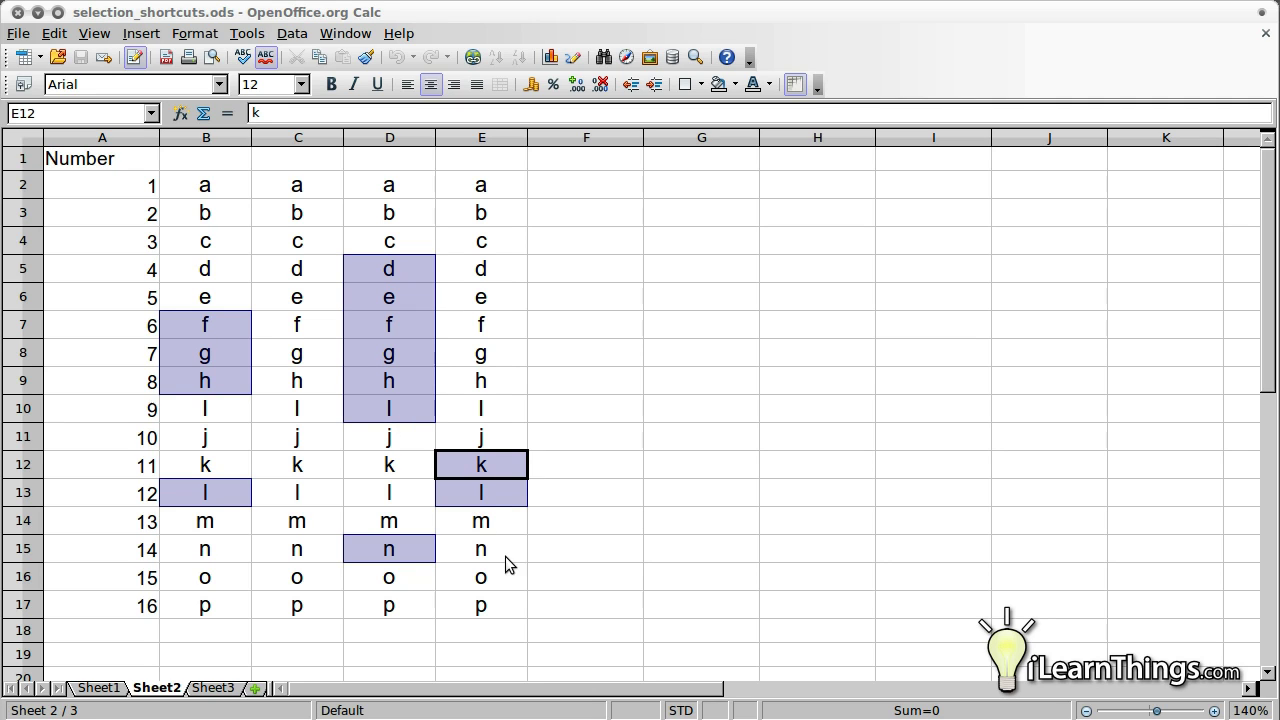
{"action": "left_click", "coordinate": [496, 607], "text": "ctrl+shift"}
{"action": "left_click", "coordinate": [378, 523]}
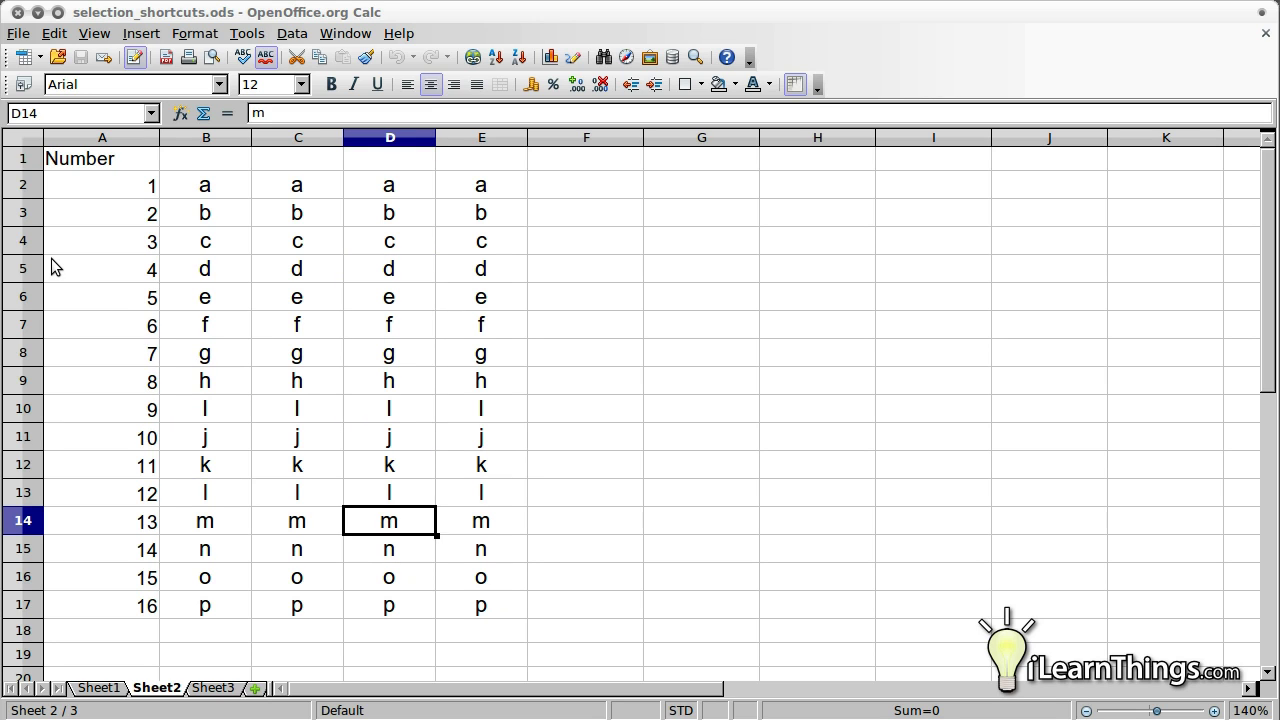
{"action": "left_click_drag", "start_coordinate": [190, 192], "coordinate": [206, 603]}
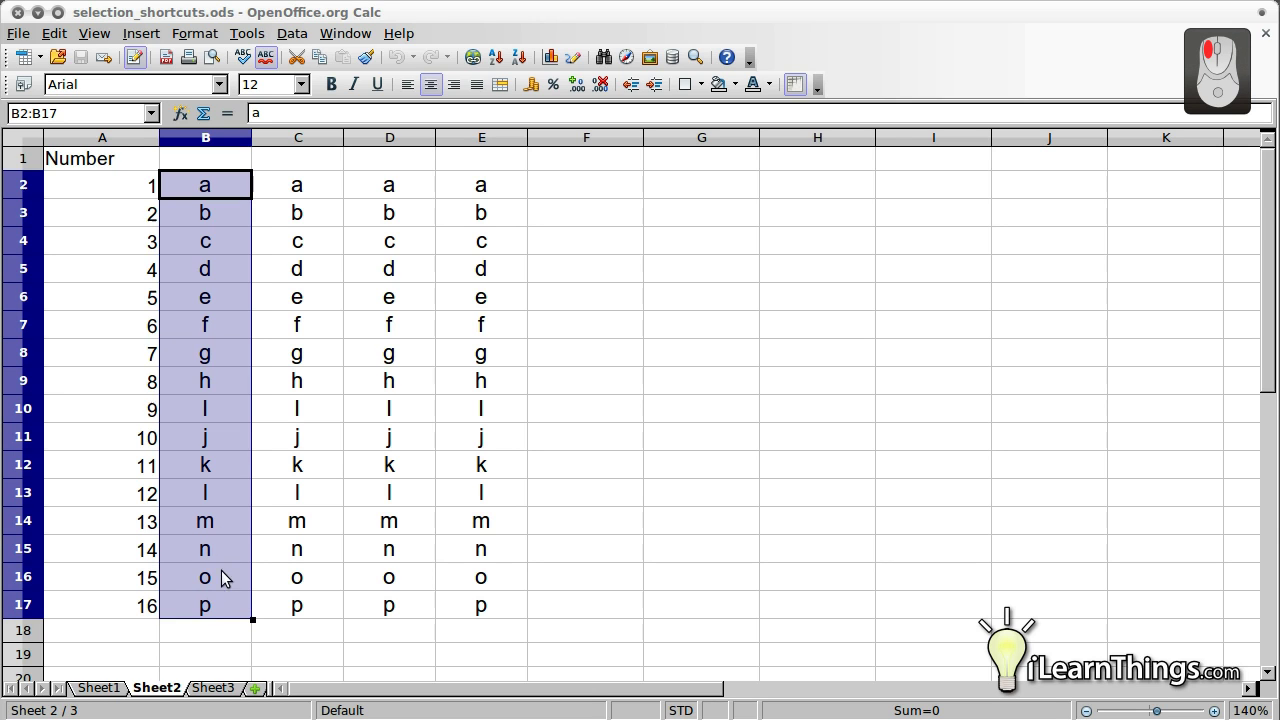
{"action": "left_click_drag", "start_coordinate": [297, 182], "coordinate": [406, 217]}
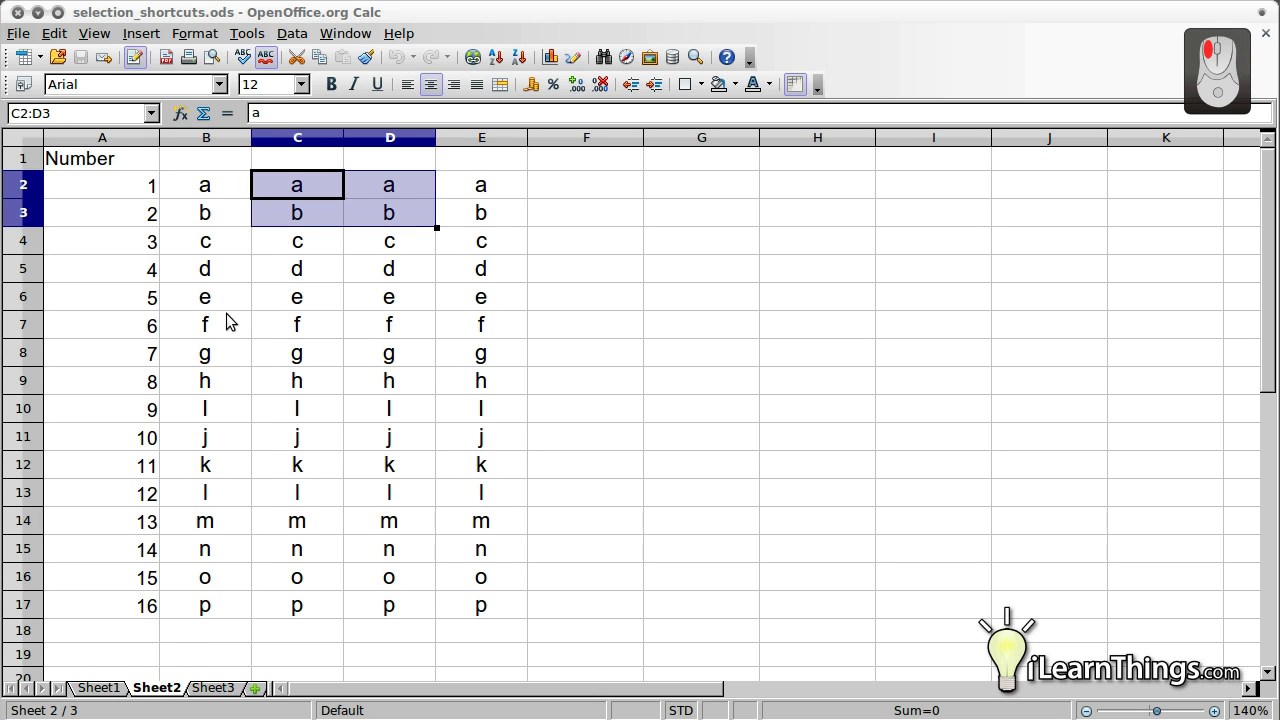
{"action": "left_click_drag", "start_coordinate": [228, 322], "coordinate": [455, 340]}
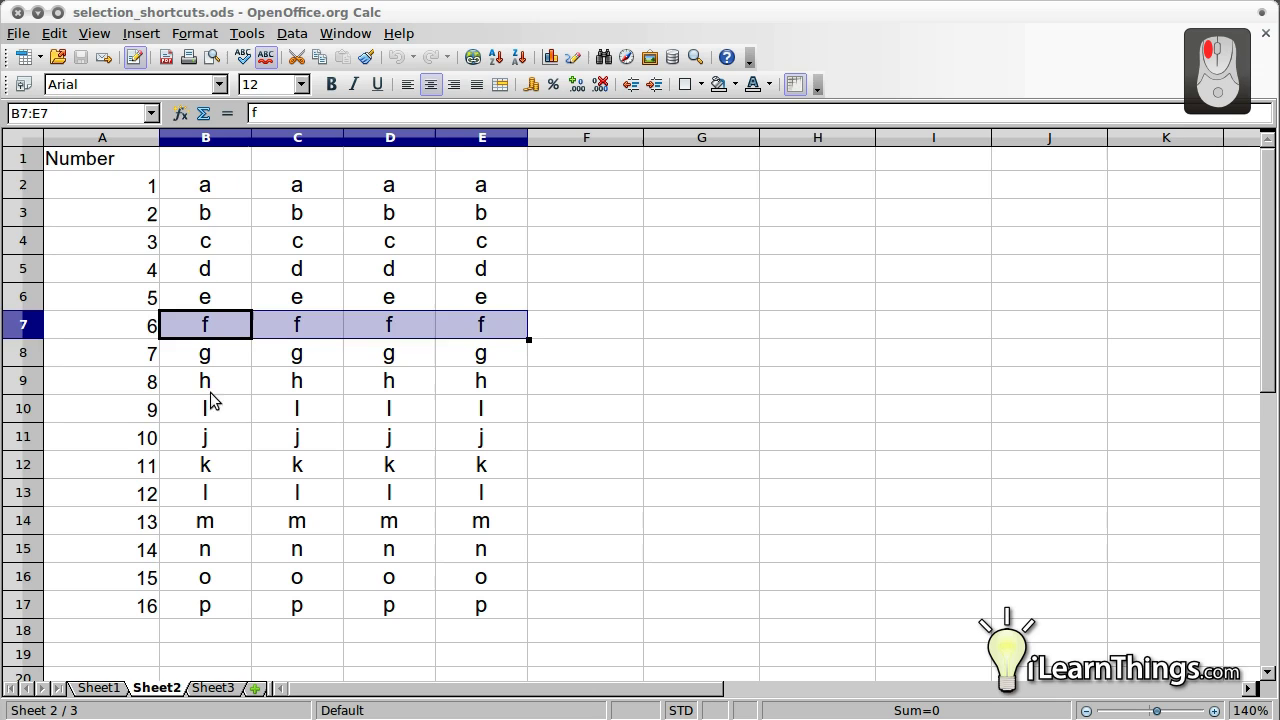
{"action": "left_click_drag", "start_coordinate": [210, 398], "coordinate": [447, 594]}
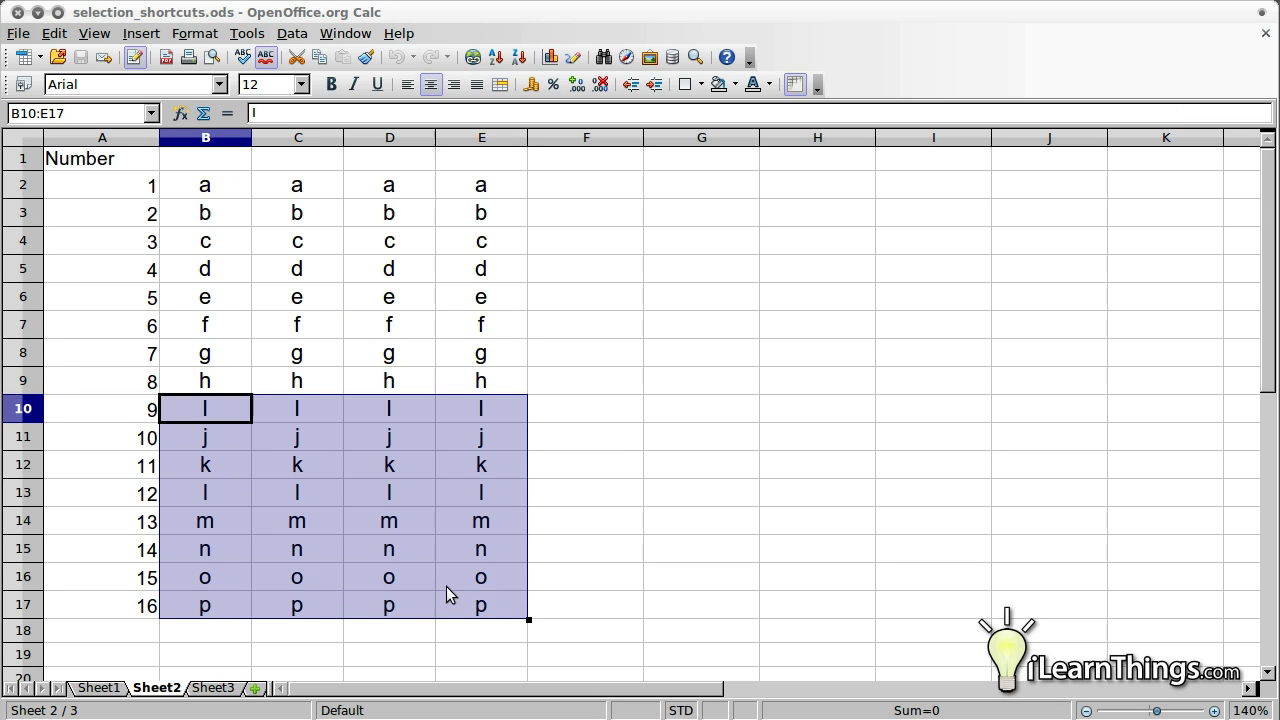
{"action": "left_click", "coordinate": [376, 304]}
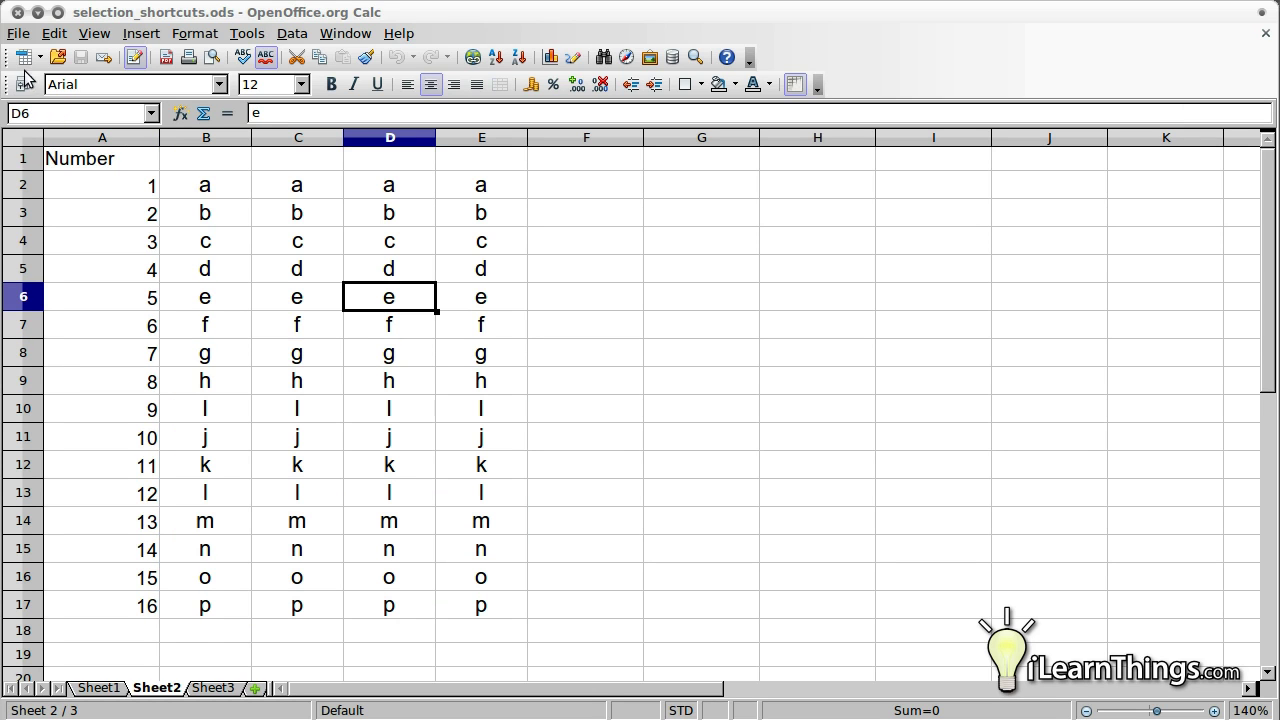
{"action": "left_click", "coordinate": [20, 145]}
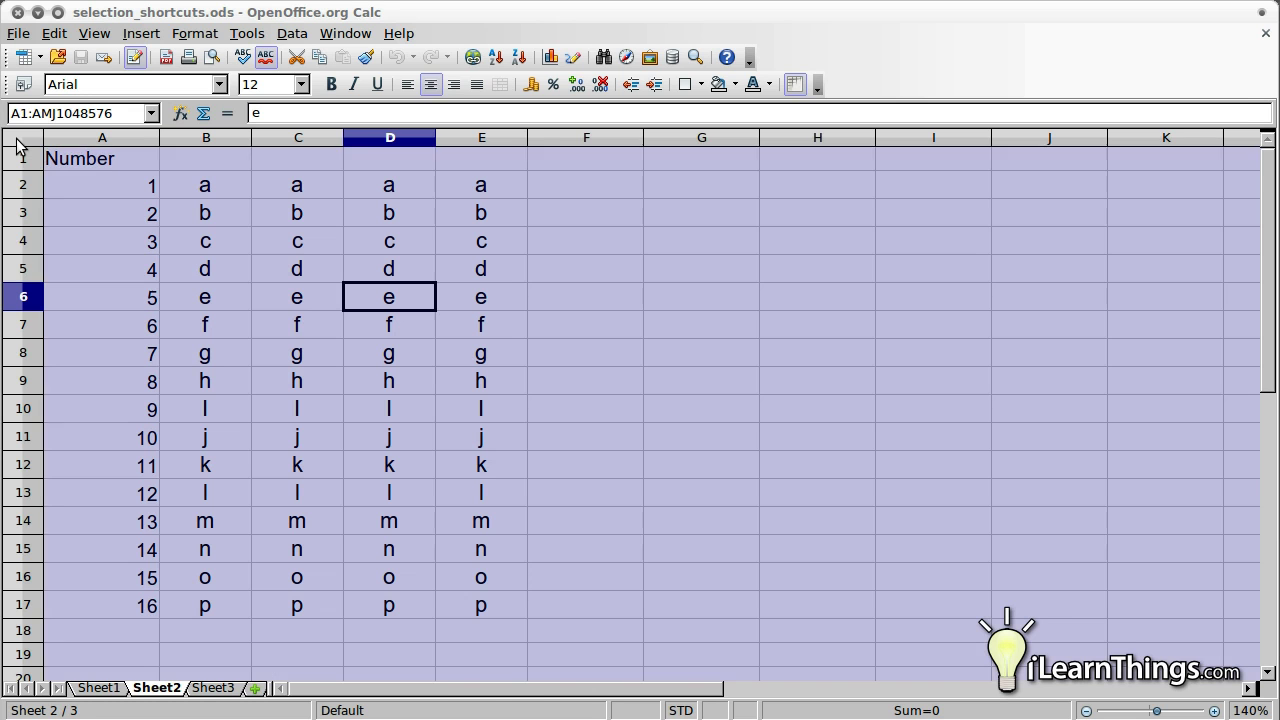
{"action": "left_click", "coordinate": [229, 243]}
{"action": "key", "text": "ctrl+a"}
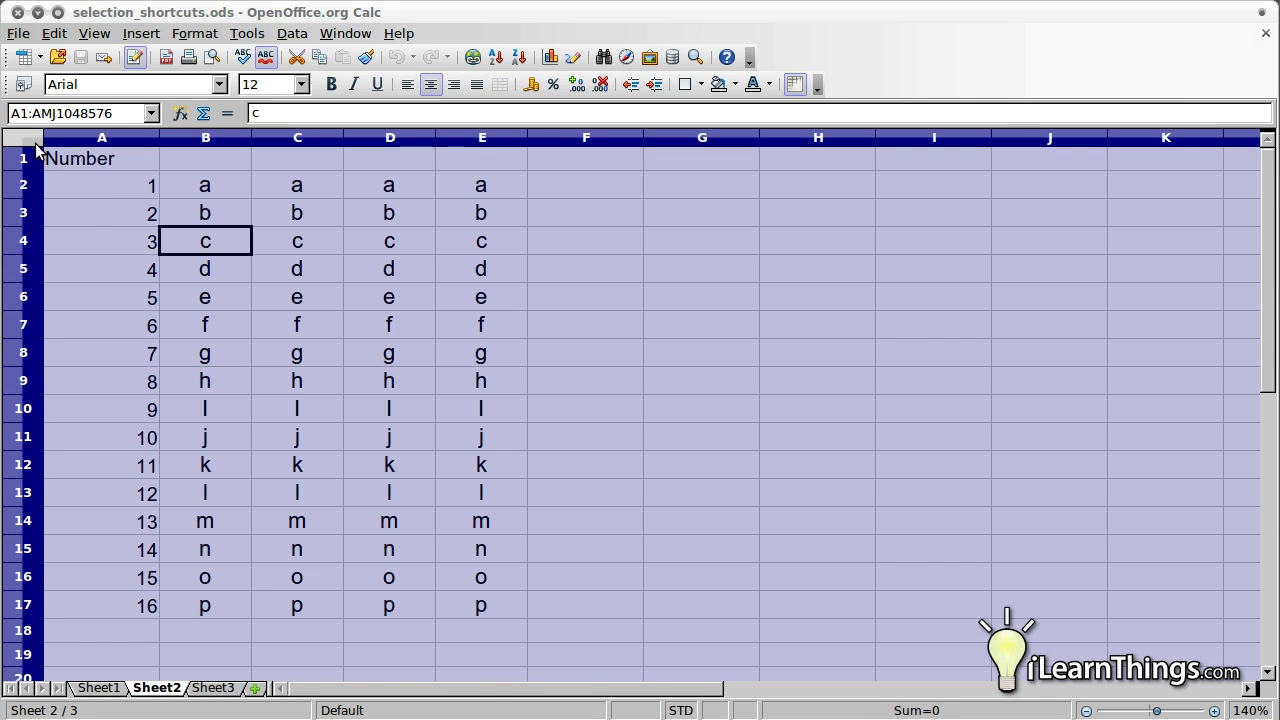
{"action": "left_click", "coordinate": [164, 249]}
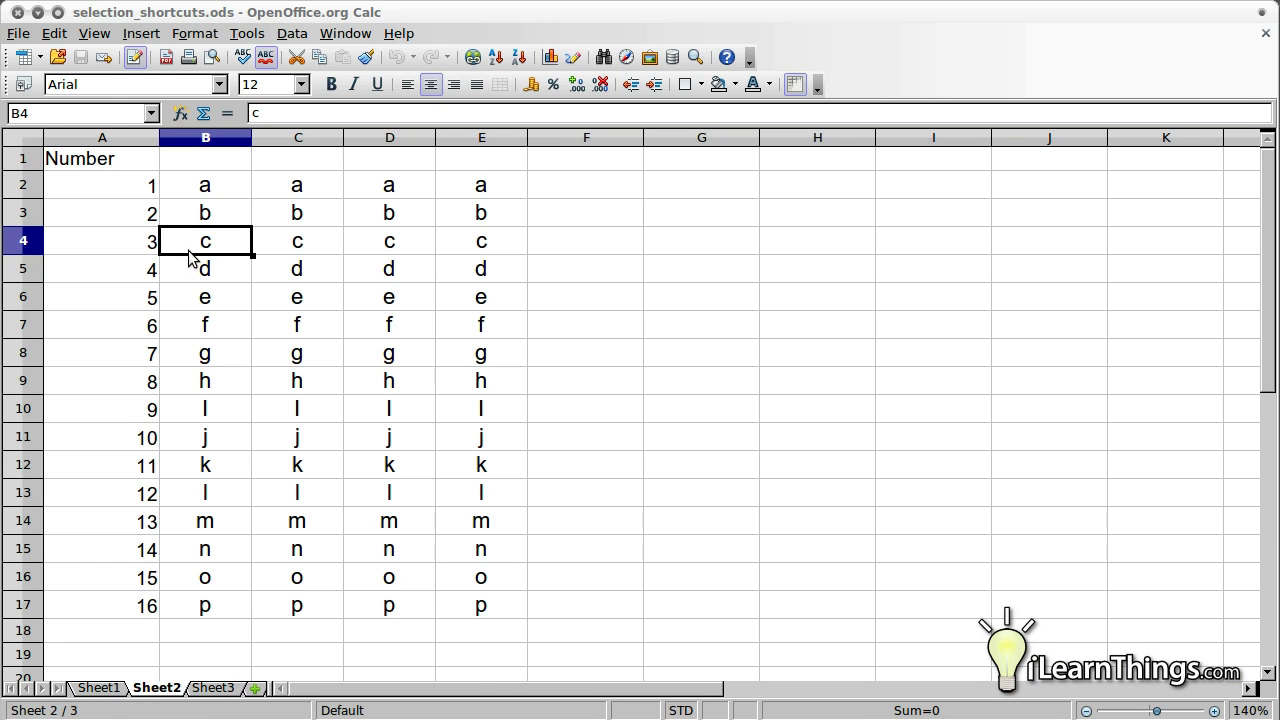
{"action": "key", "text": "ctrl+a"}
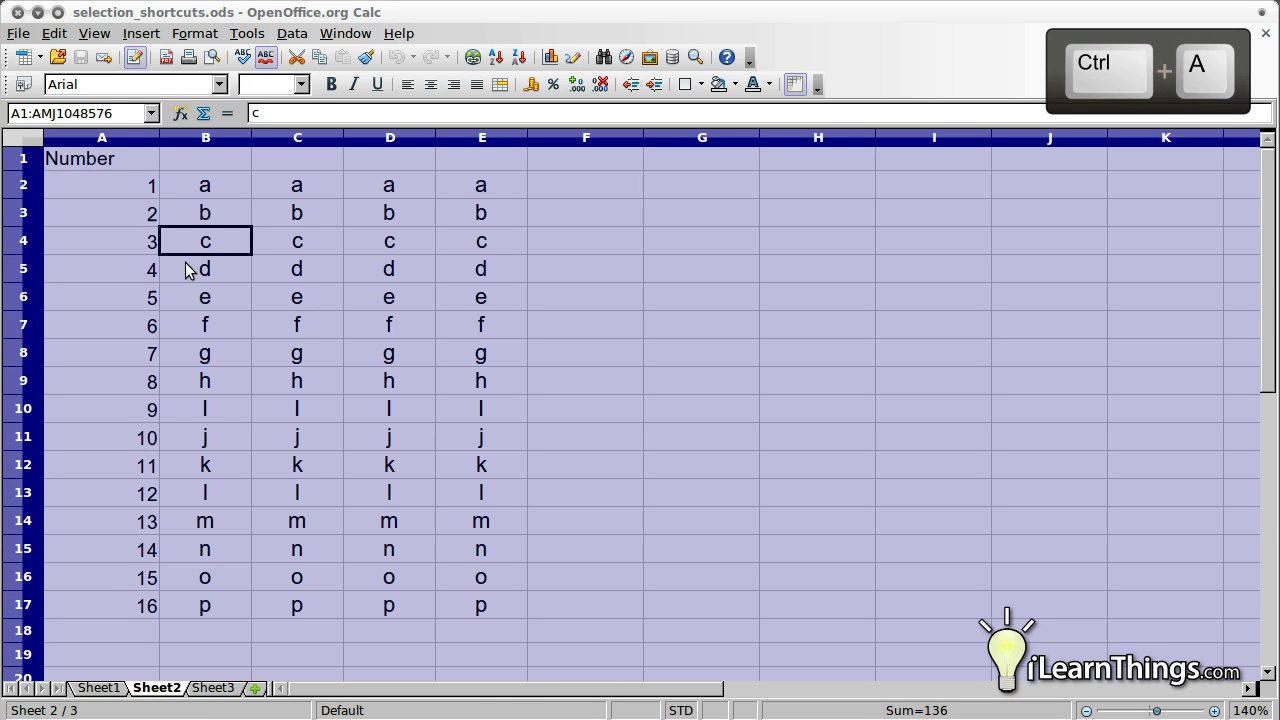
{"action": "left_click", "coordinate": [196, 276]}
{"action": "key", "text": "ctrl+a"}
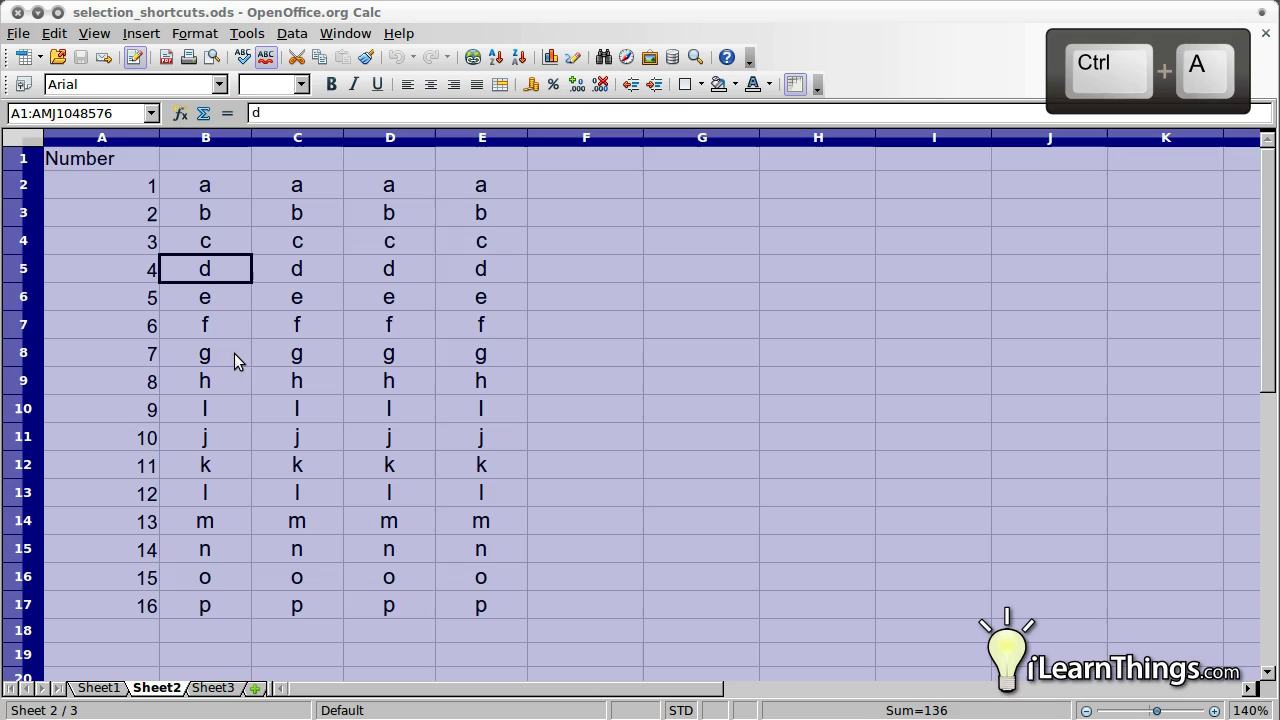
{"action": "left_click", "coordinate": [240, 355]}
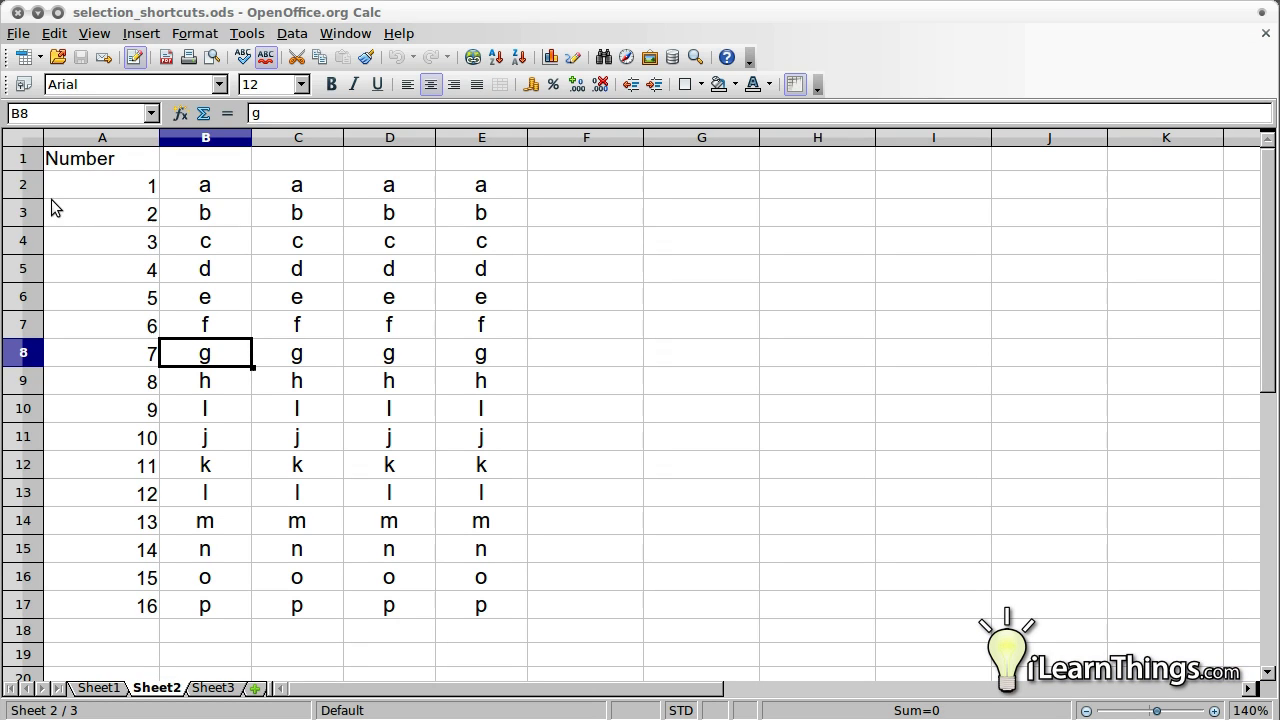
{"action": "left_click", "coordinate": [22, 214]}
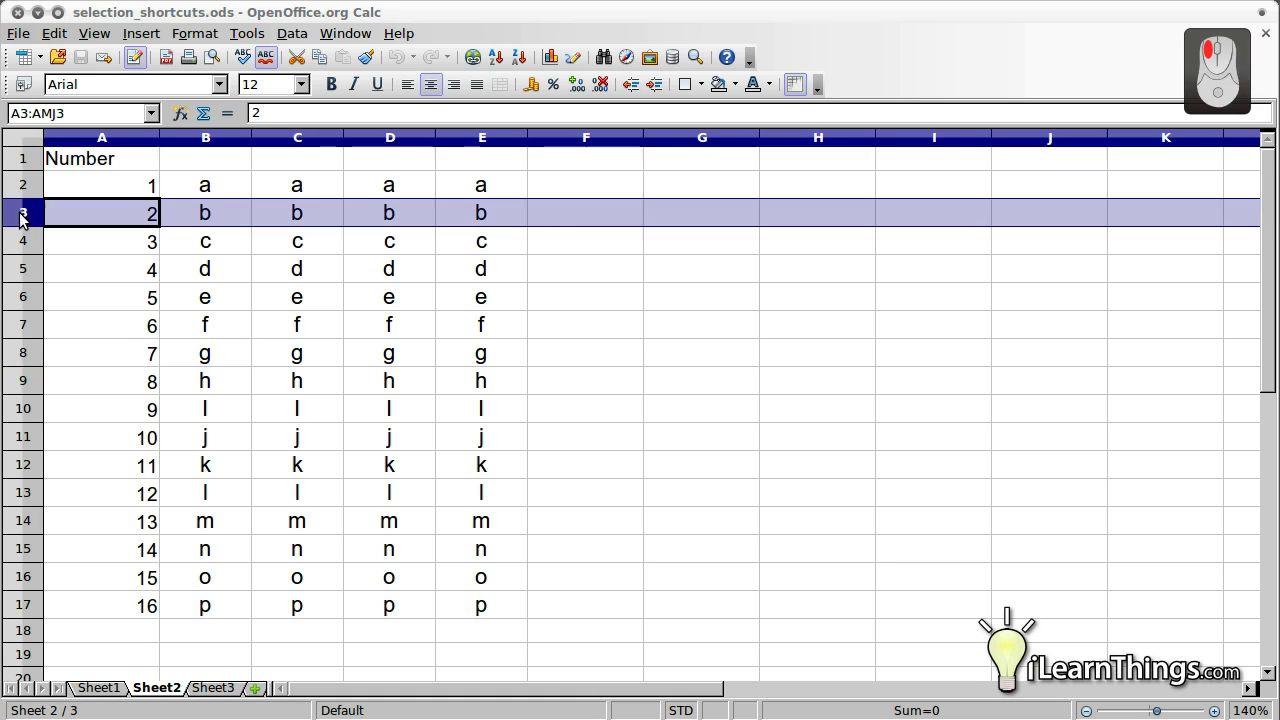
{"action": "left_click", "coordinate": [222, 296]}
{"action": "left_click", "coordinate": [294, 140]}
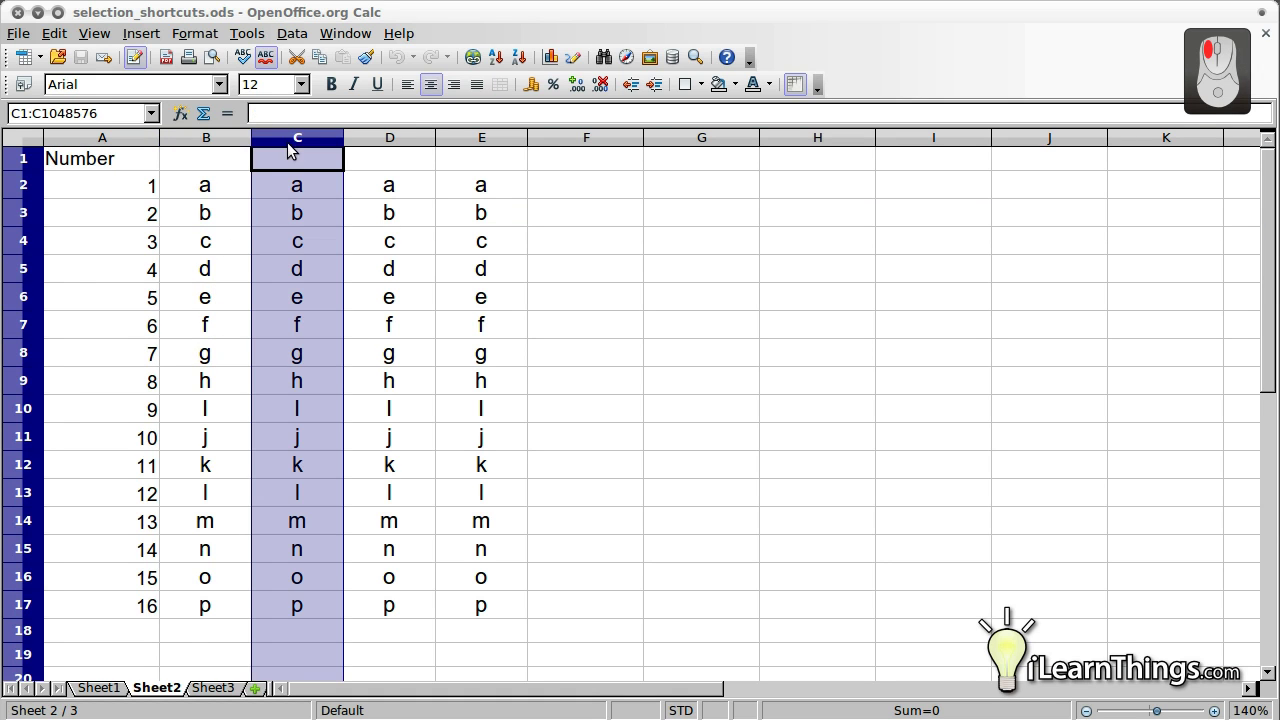
{"action": "left_click", "coordinate": [447, 139]}
{"action": "left_click", "coordinate": [398, 140]}
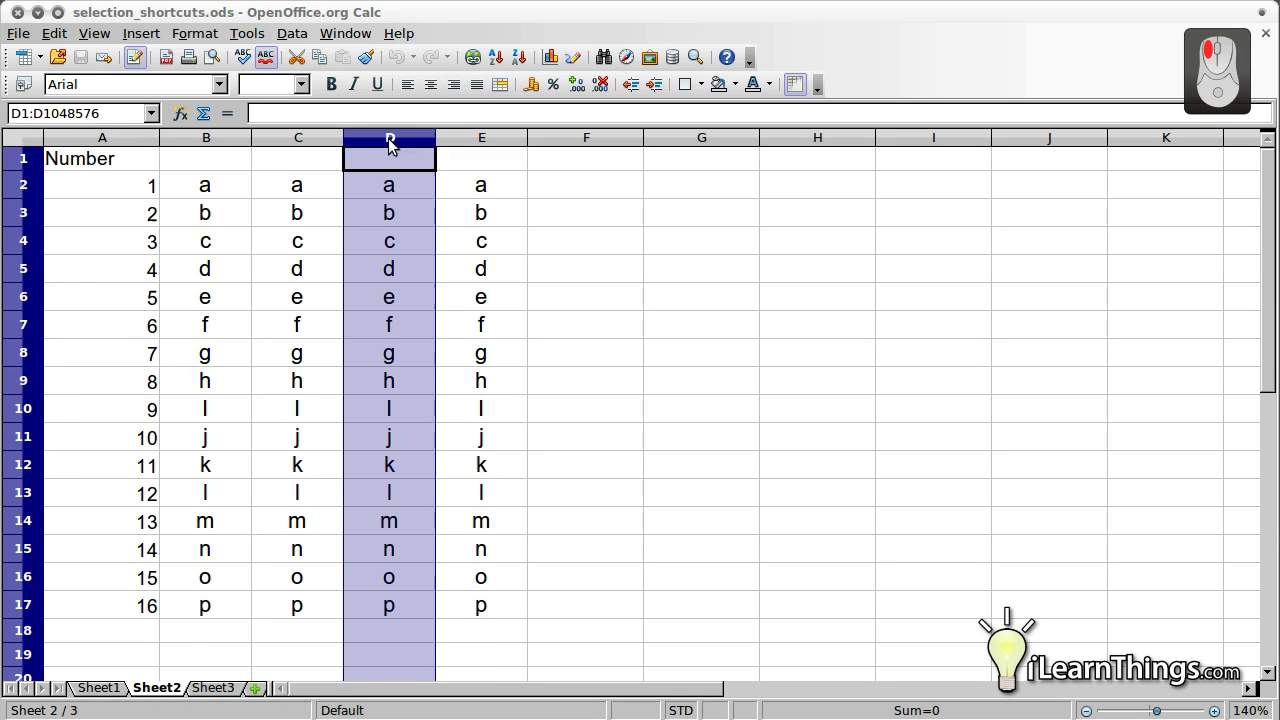
{"action": "left_click", "coordinate": [327, 142]}
{"action": "left_click", "coordinate": [176, 244]}
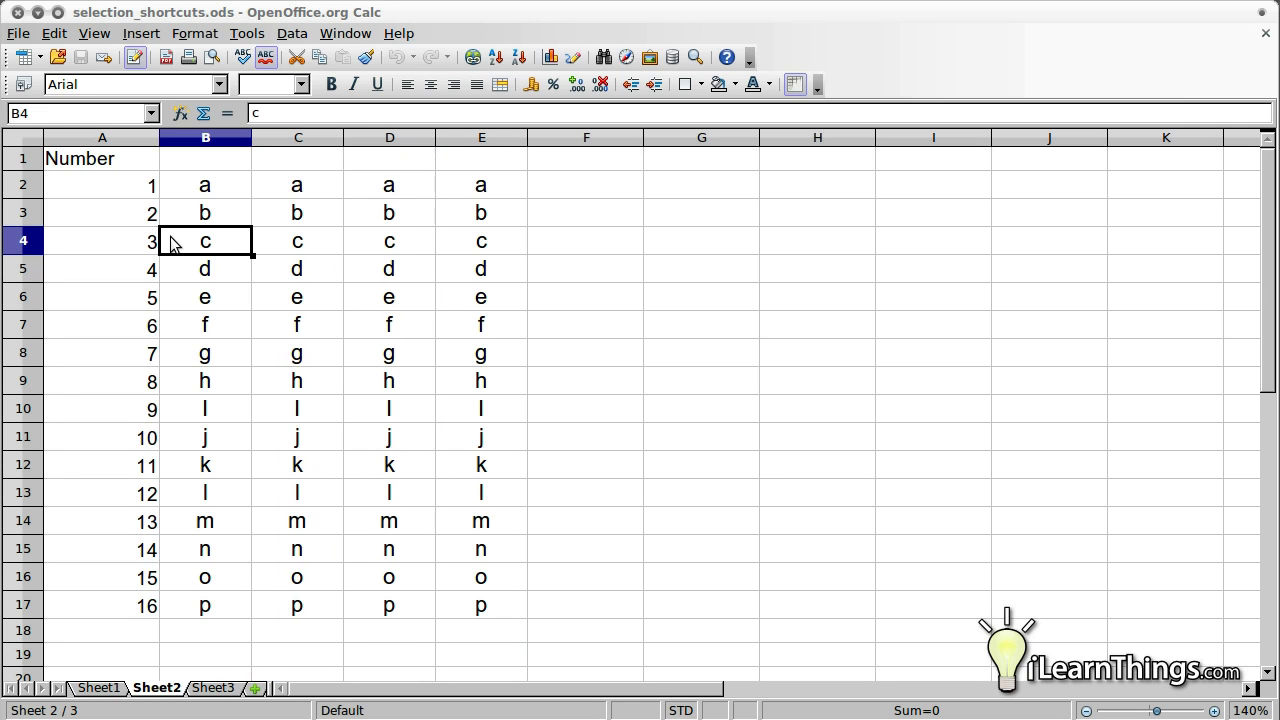
{"action": "key", "text": "ctrl+shift+Right"}
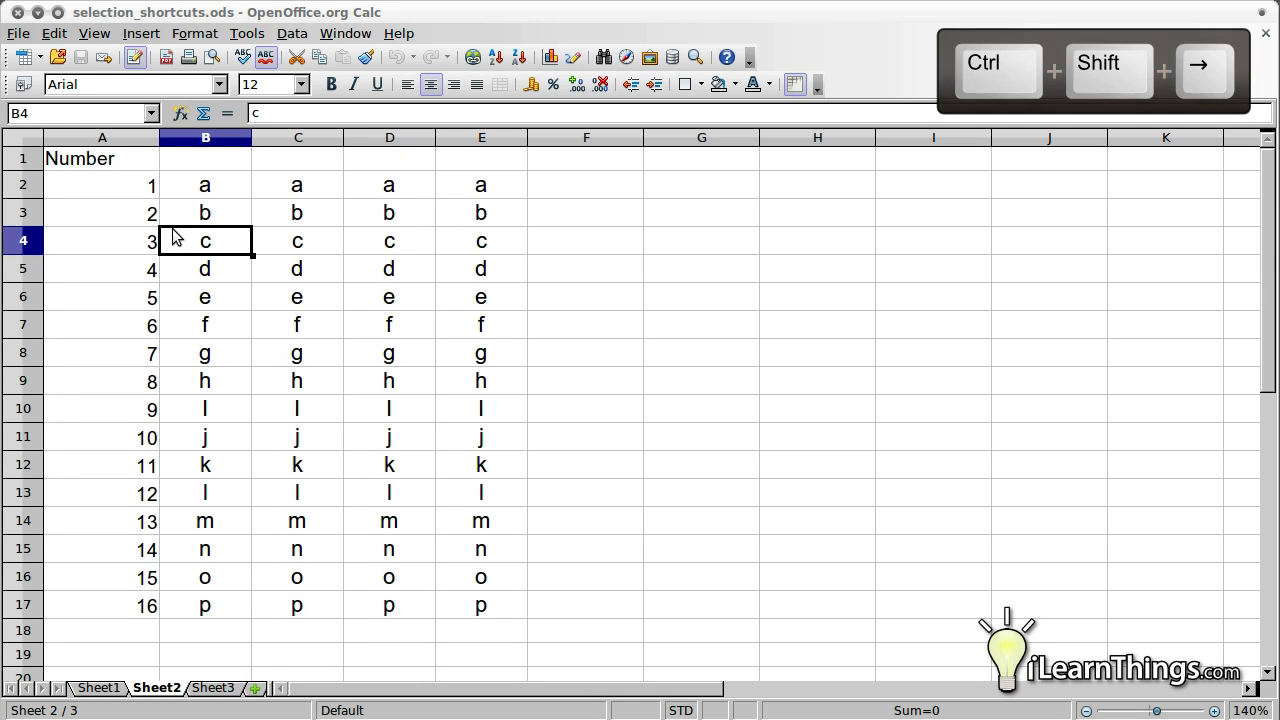
{"action": "key", "text": "Left"}
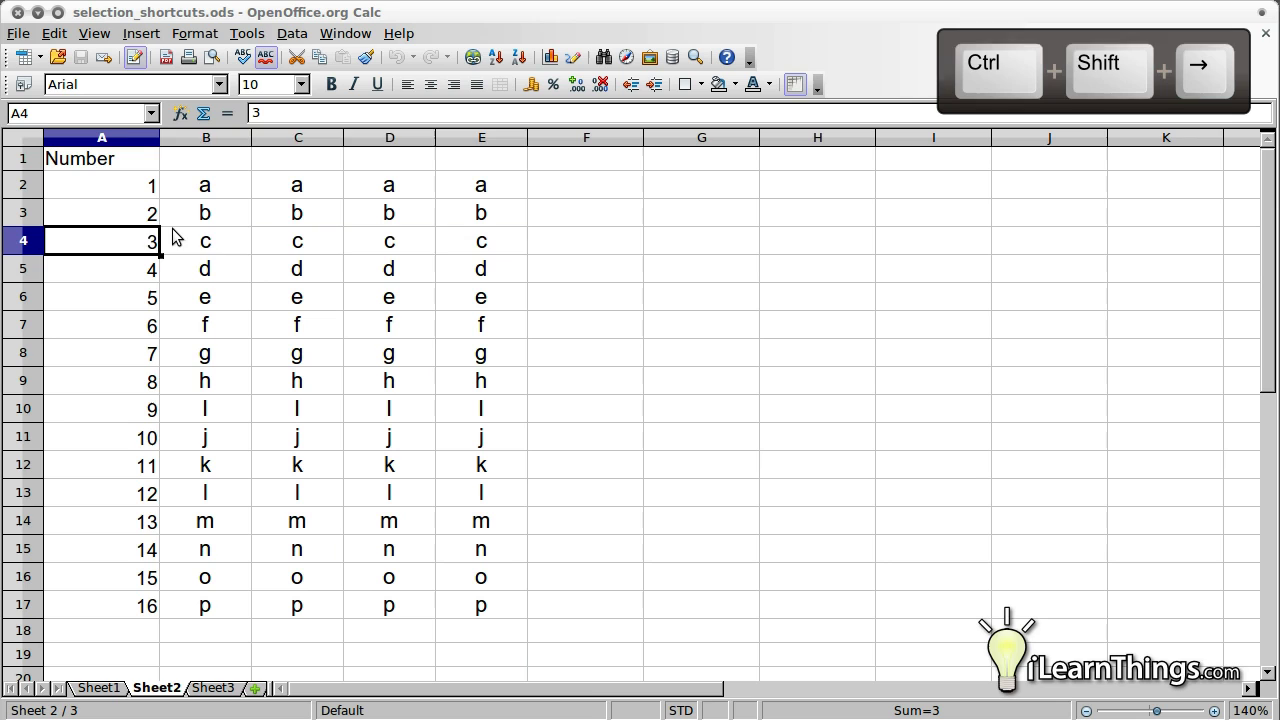
{"action": "key", "text": "ctrl+shift+Right"}
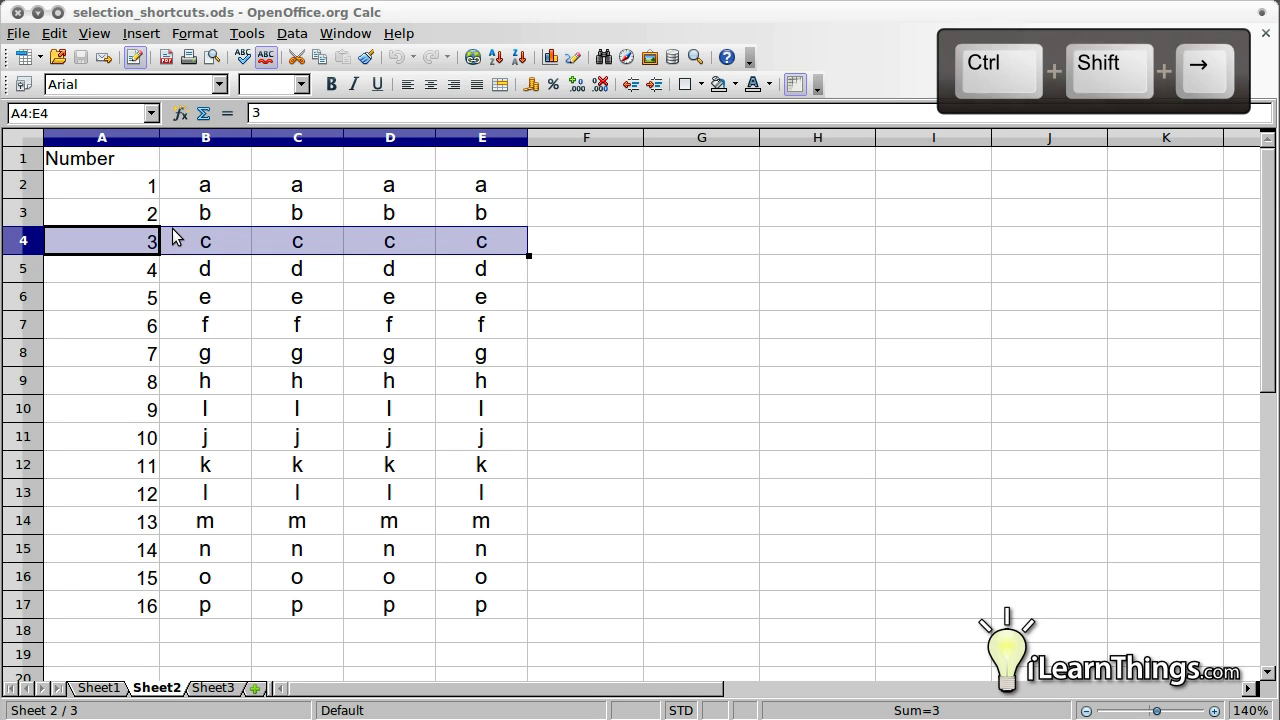
{"action": "key", "text": "Down"}
{"action": "key", "text": "ctrl+shift+Right"}
{"action": "key", "text": "Down"}
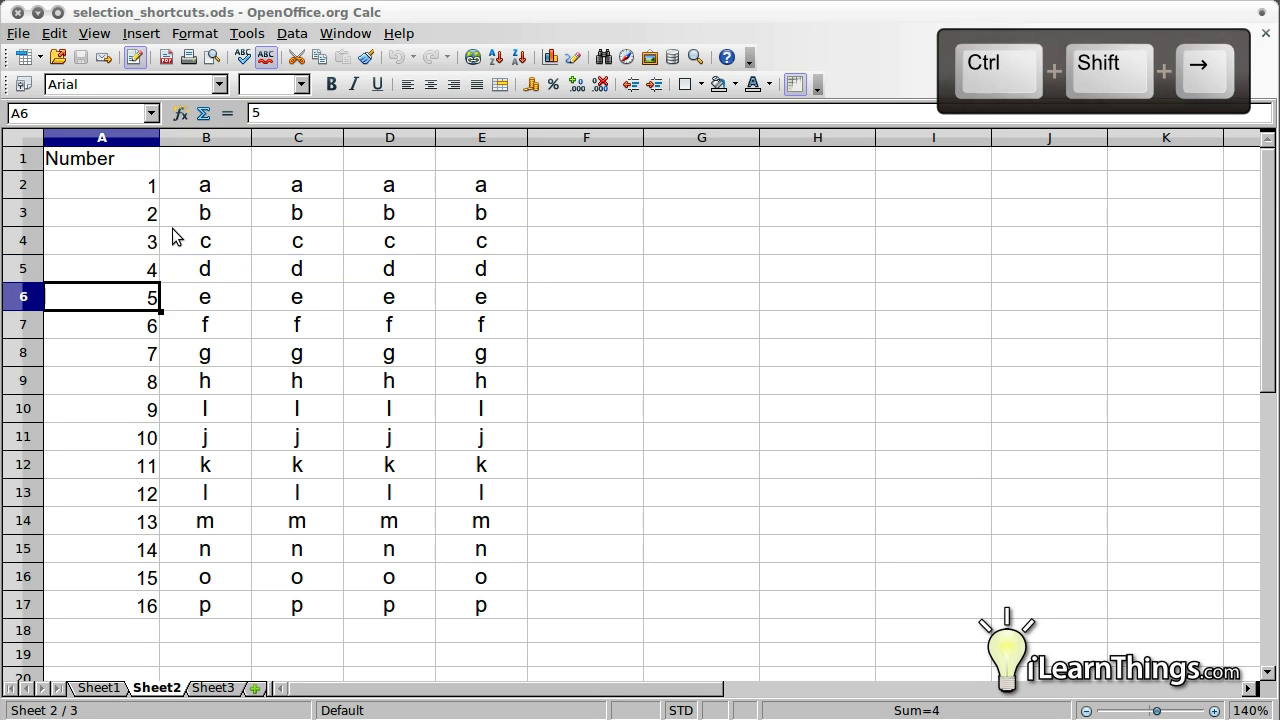
{"action": "key", "text": "ctrl+shift+Right"}
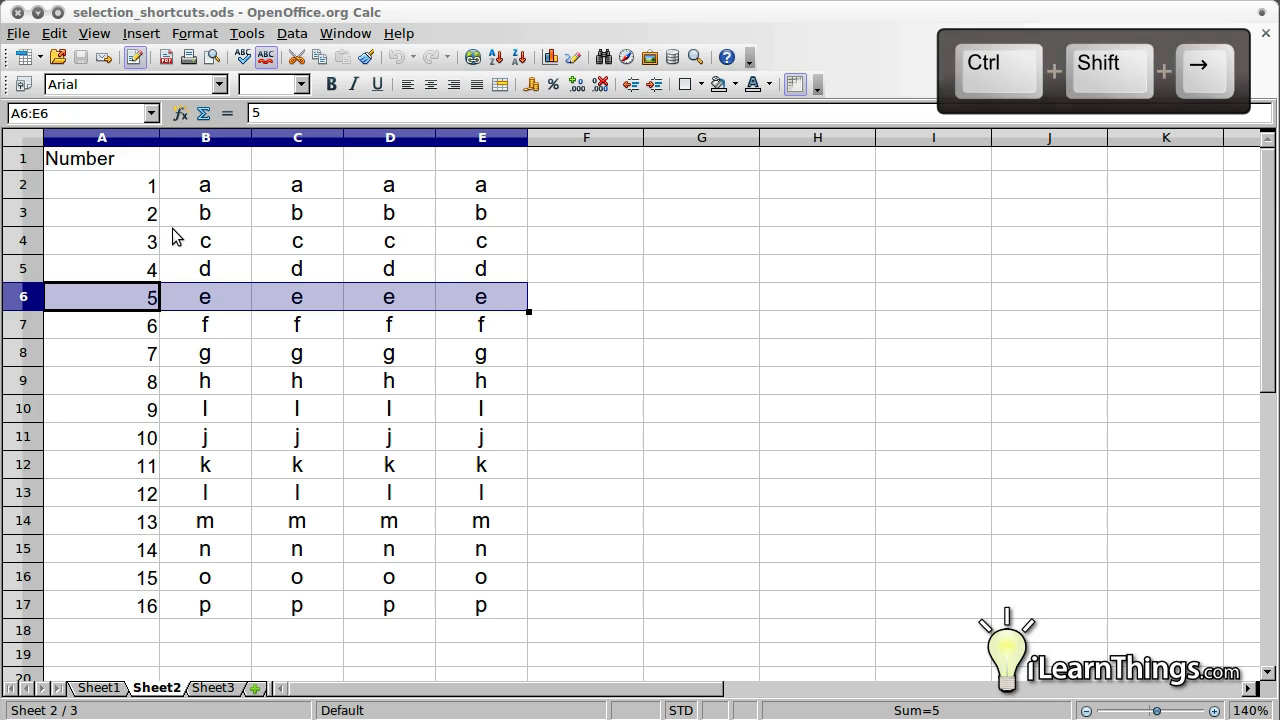
{"action": "key", "text": "Down"}
{"action": "key", "text": "ctrl+shift+Right"}
{"action": "key", "text": "ctrl+shift+Right"}
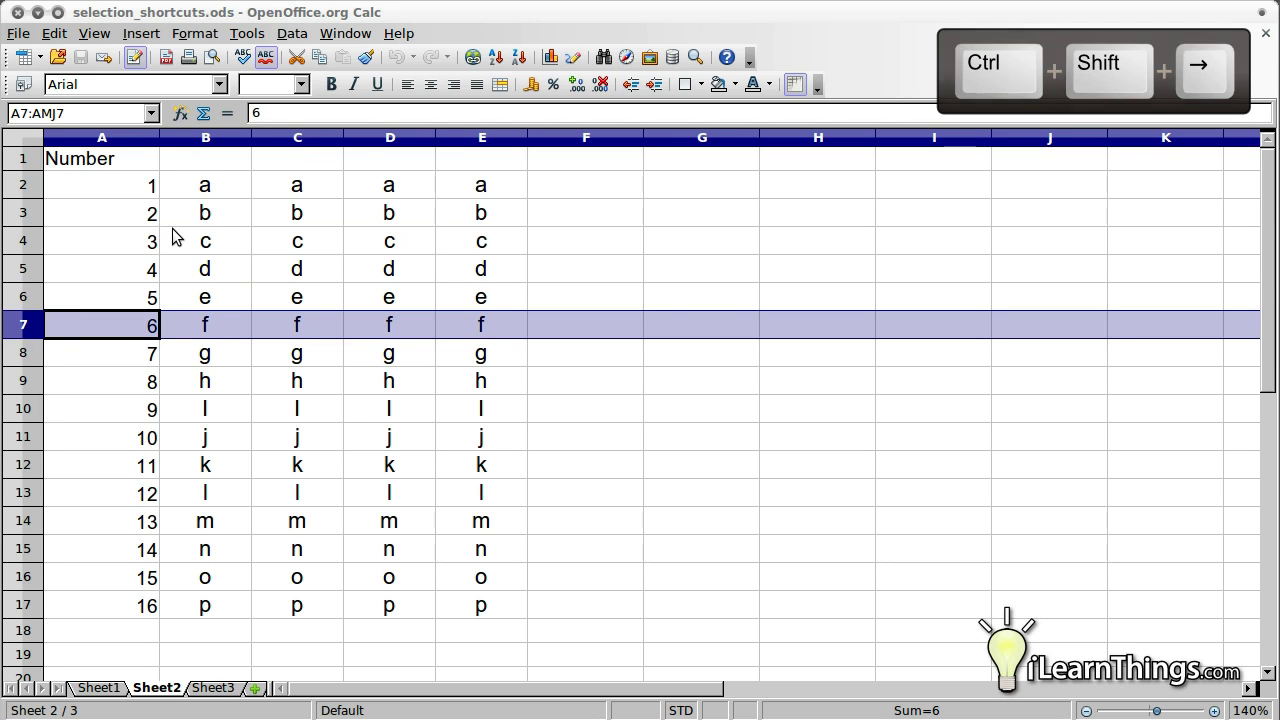
{"action": "key", "text": "Down"}
{"action": "key", "text": "ctrl+shift+Right"}
{"action": "key", "text": "ctrl+shift+Right"}
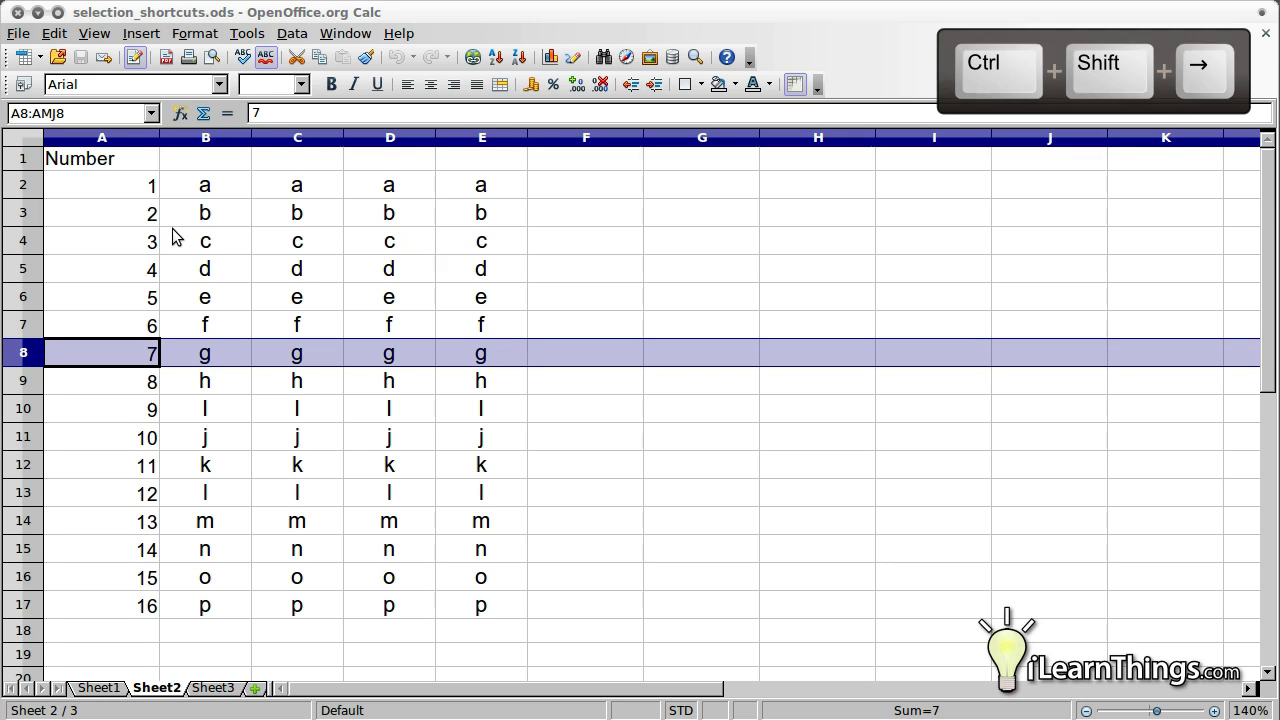
{"action": "key", "text": "Down"}
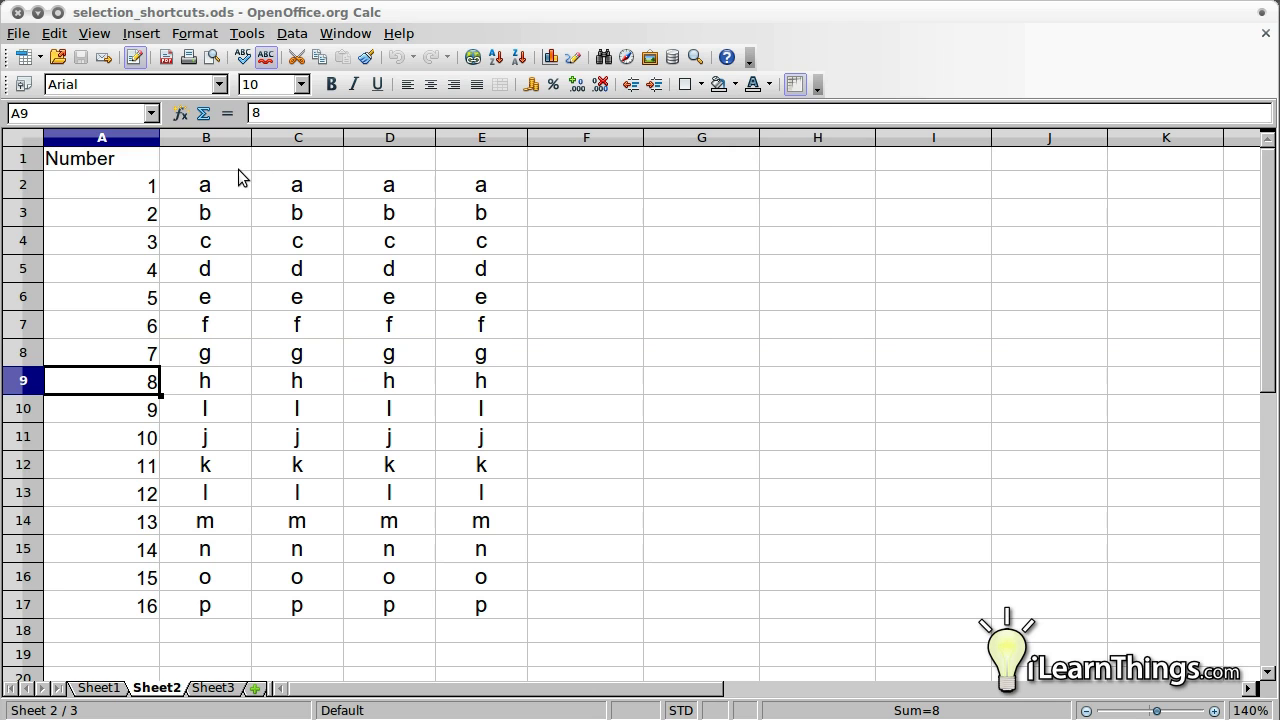
- Fill the entire sheet with a light gray background
{"action": "left_click", "coordinate": [26, 137]}
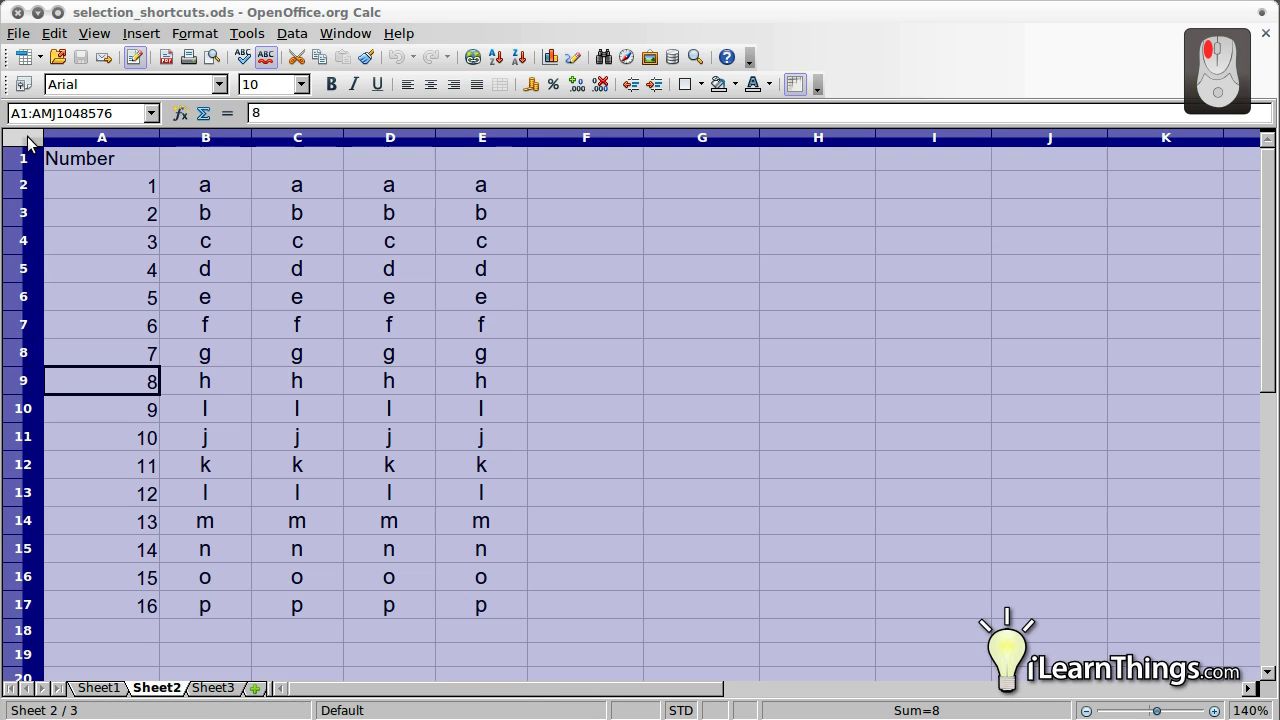
{"action": "left_click", "coordinate": [736, 86]}
{"action": "key", "text": "Escape"}
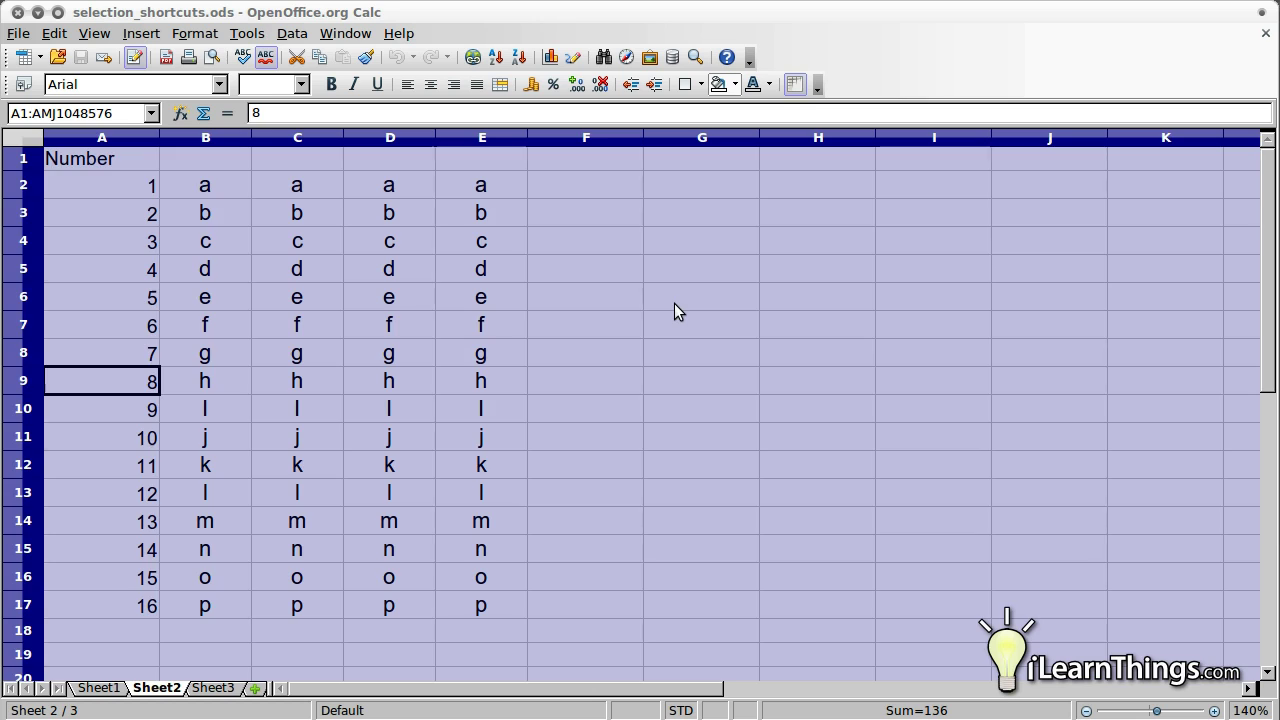
{"action": "left_click", "coordinate": [674, 303]}
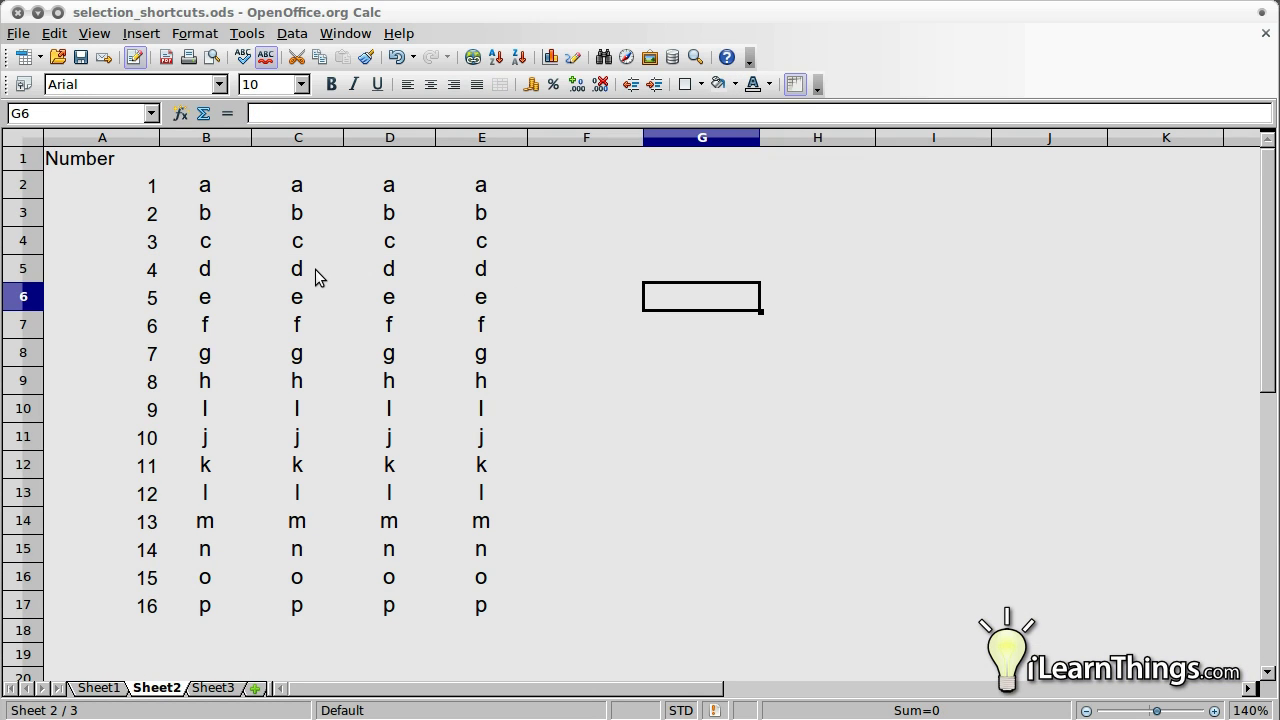
- Give cells A2:E2 a white background fill
{"action": "left_click", "coordinate": [137, 193]}
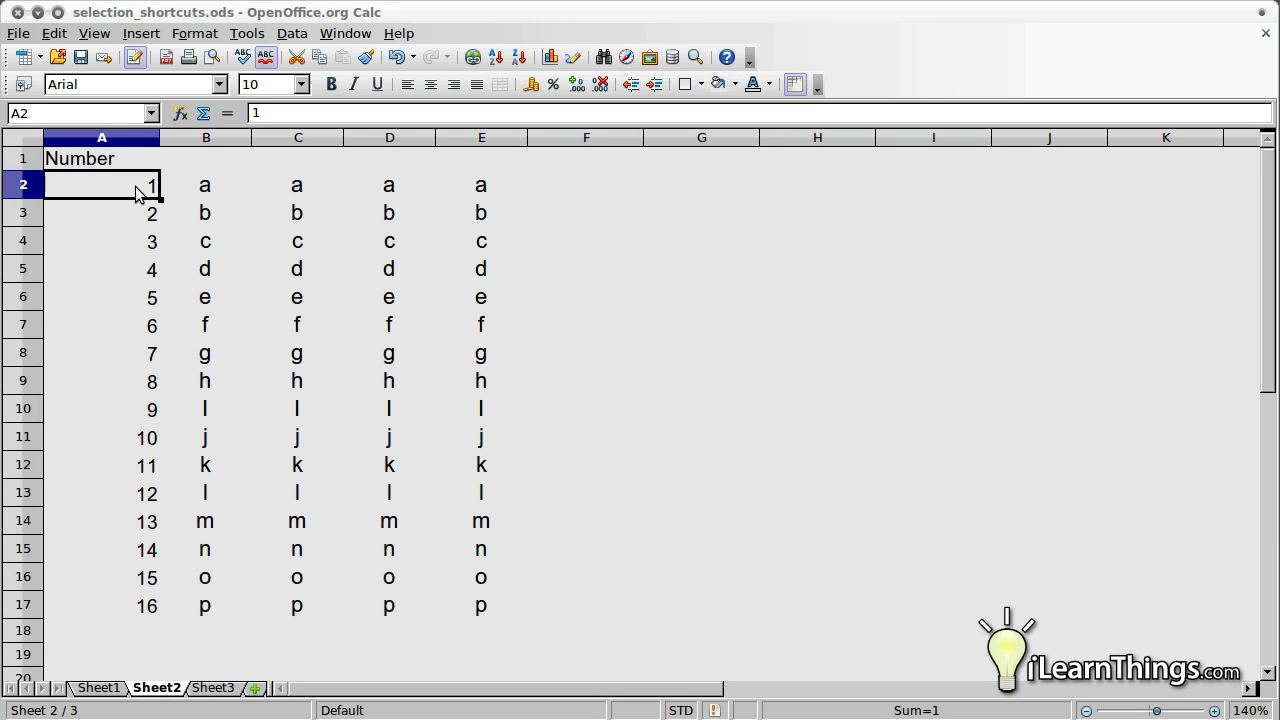
{"action": "key", "text": "ctrl+shift+Right"}
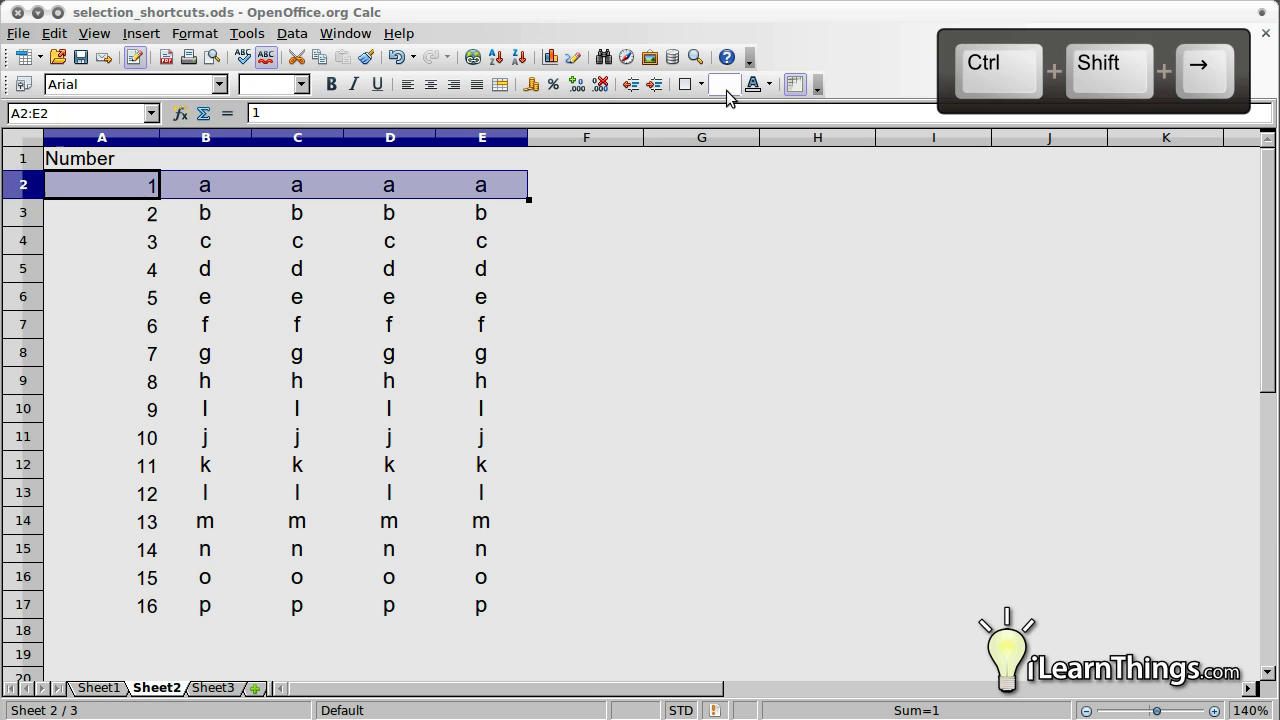
{"action": "left_click", "coordinate": [735, 84]}
{"action": "left_click", "coordinate": [803, 163]}
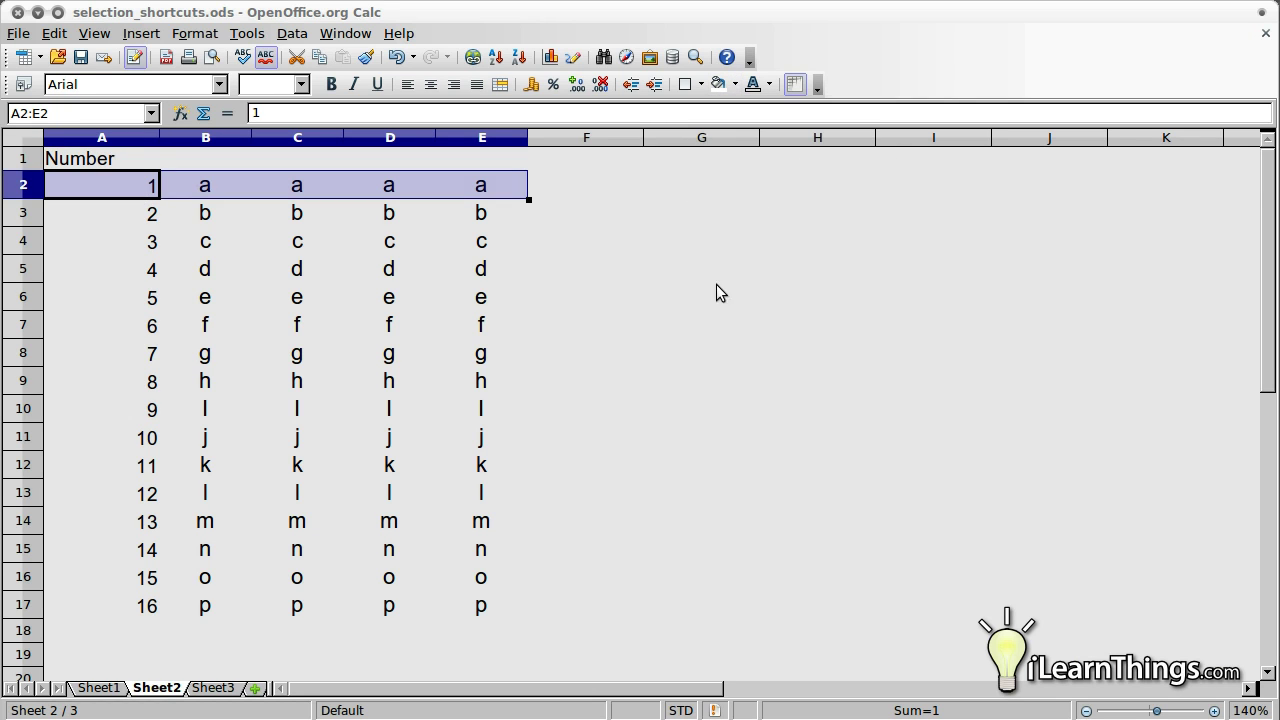
{"action": "left_click", "coordinate": [713, 292]}
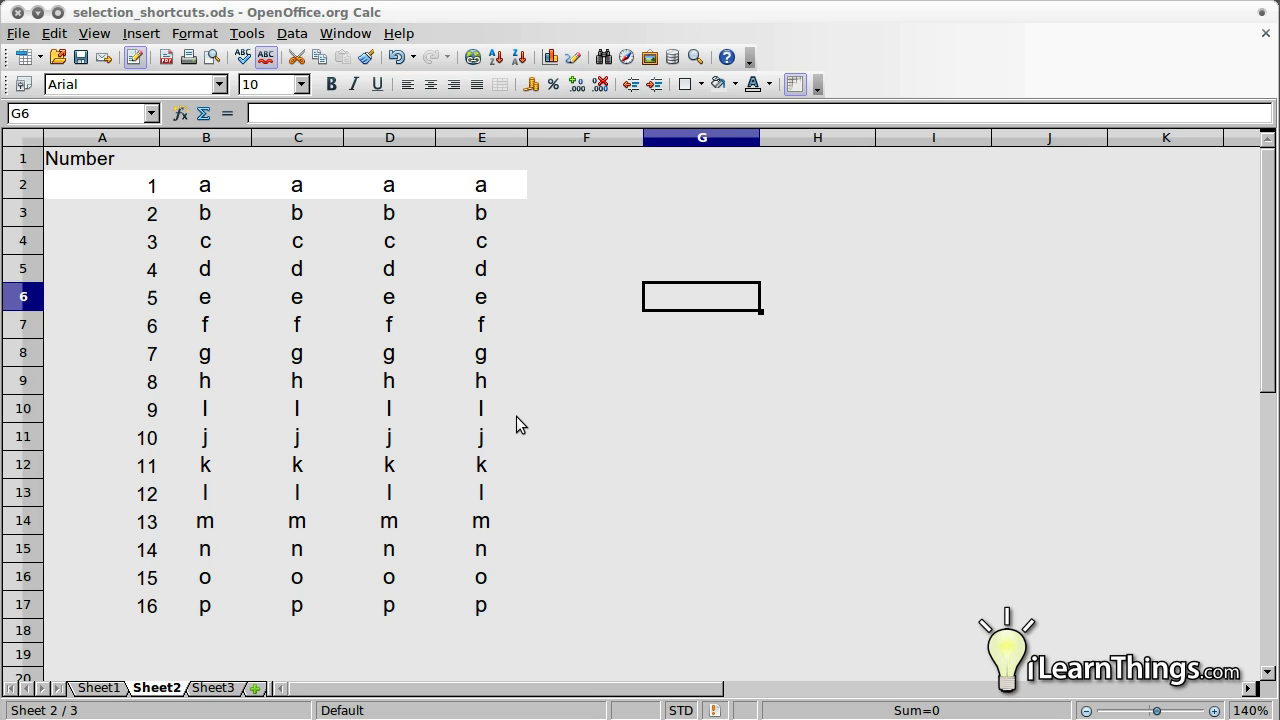
- Turn the letters in cells B6, D9 and D13 red
{"action": "left_click", "coordinate": [199, 303]}
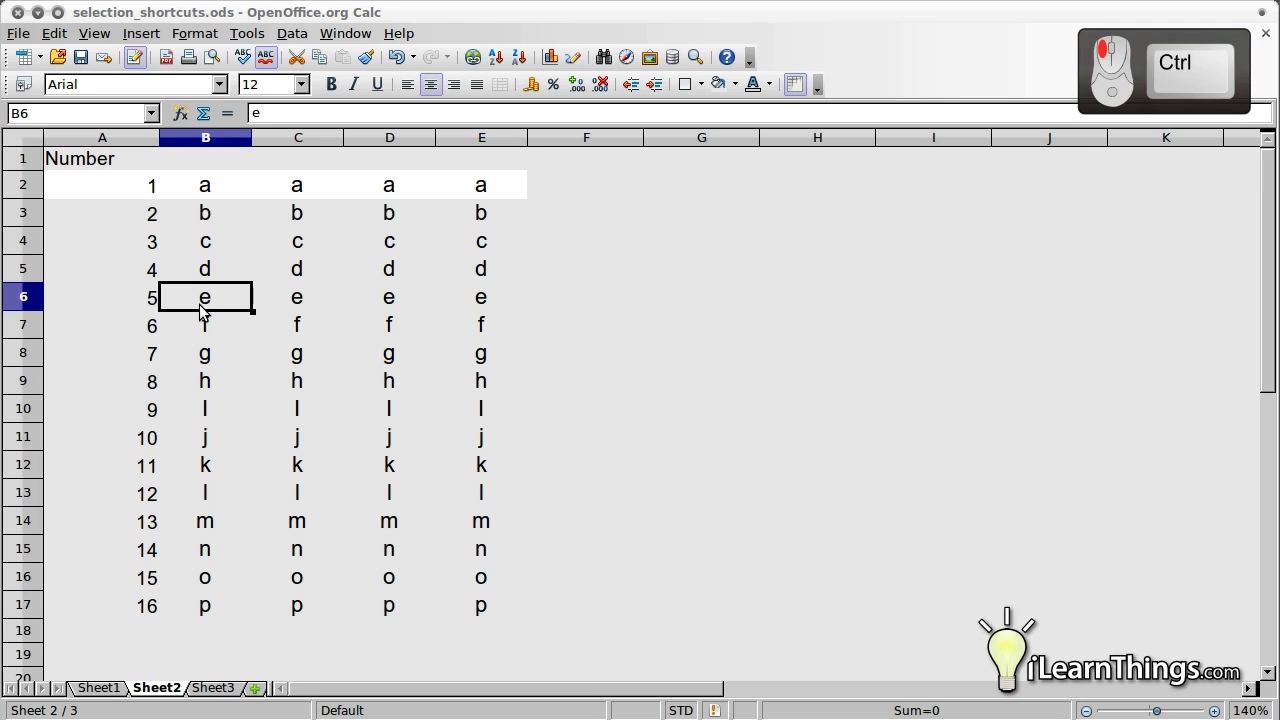
{"action": "left_click", "coordinate": [403, 388], "text": "ctrl"}
{"action": "left_click", "coordinate": [385, 500], "text": "ctrl"}
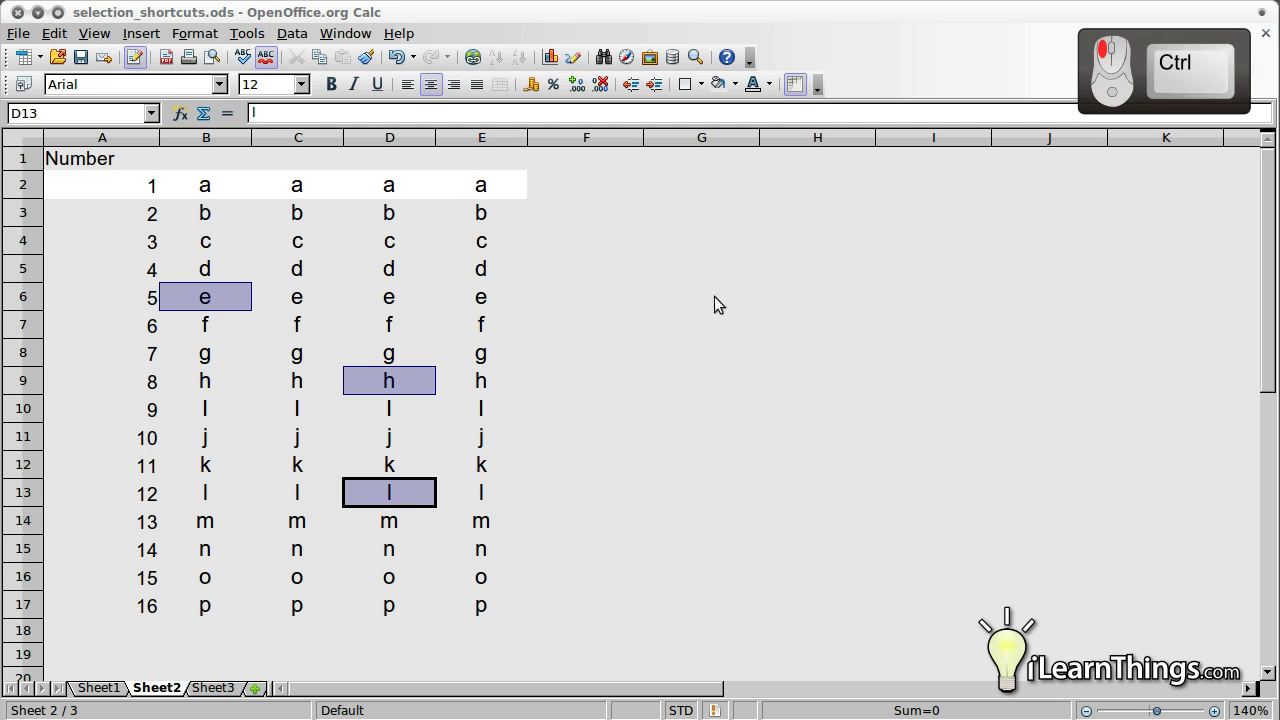
{"action": "left_click", "coordinate": [769, 85]}
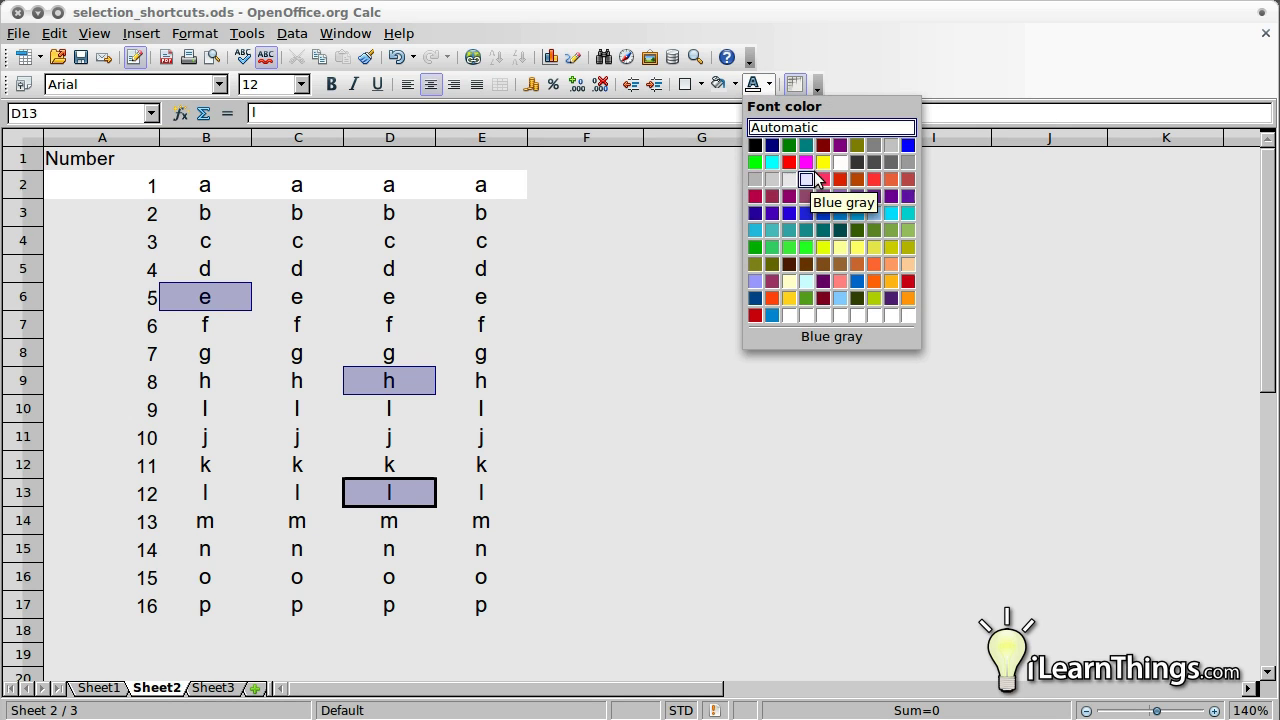
{"action": "left_click", "coordinate": [791, 163]}
{"action": "left_click", "coordinate": [651, 329]}
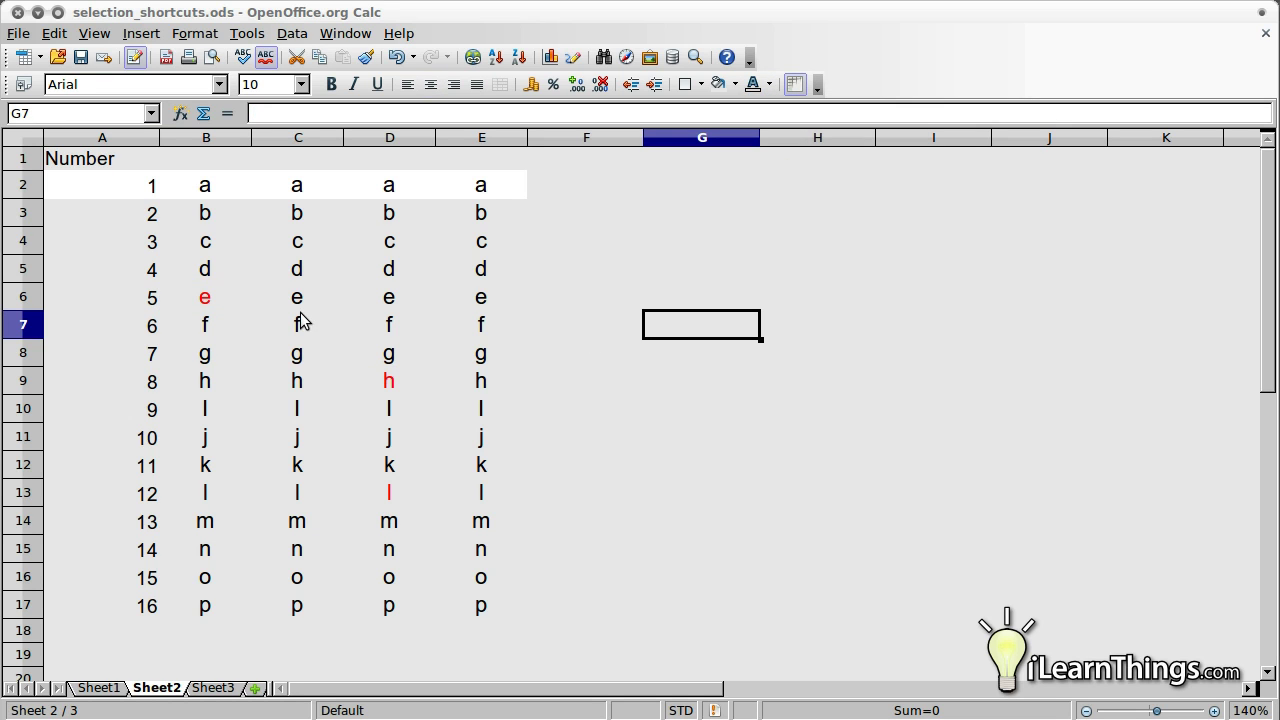
- Give row 17 (A17:E17) a black background with white text
{"action": "left_click_drag", "start_coordinate": [150, 605], "coordinate": [505, 580]}
{"action": "left_click", "coordinate": [736, 85]}
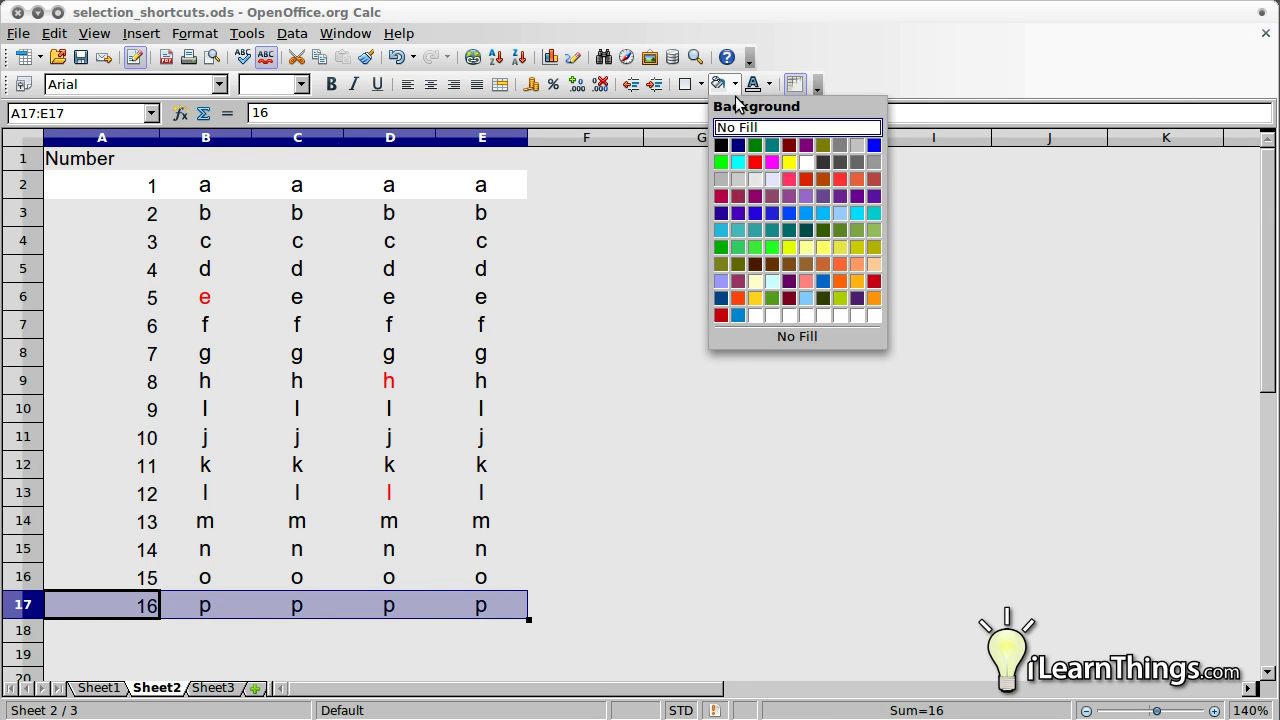
{"action": "left_click", "coordinate": [719, 141]}
{"action": "left_click", "coordinate": [769, 85]}
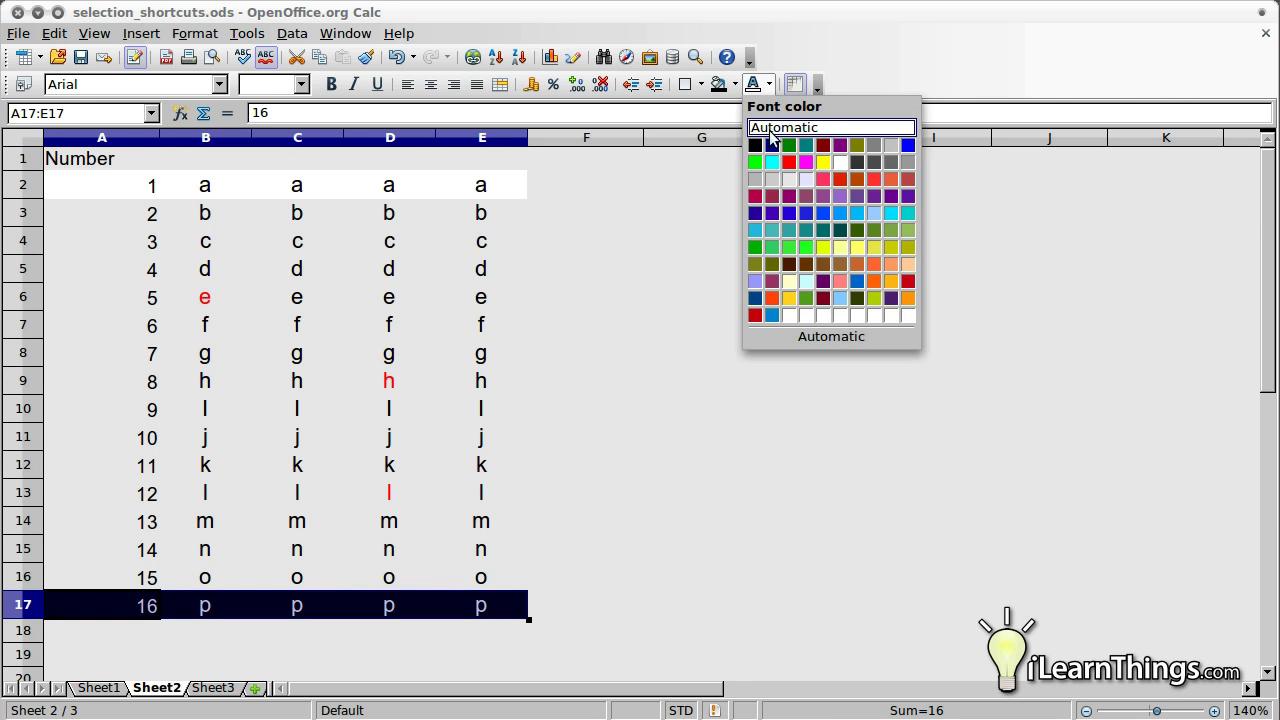
{"action": "left_click", "coordinate": [830, 163]}
{"action": "left_click", "coordinate": [709, 298]}
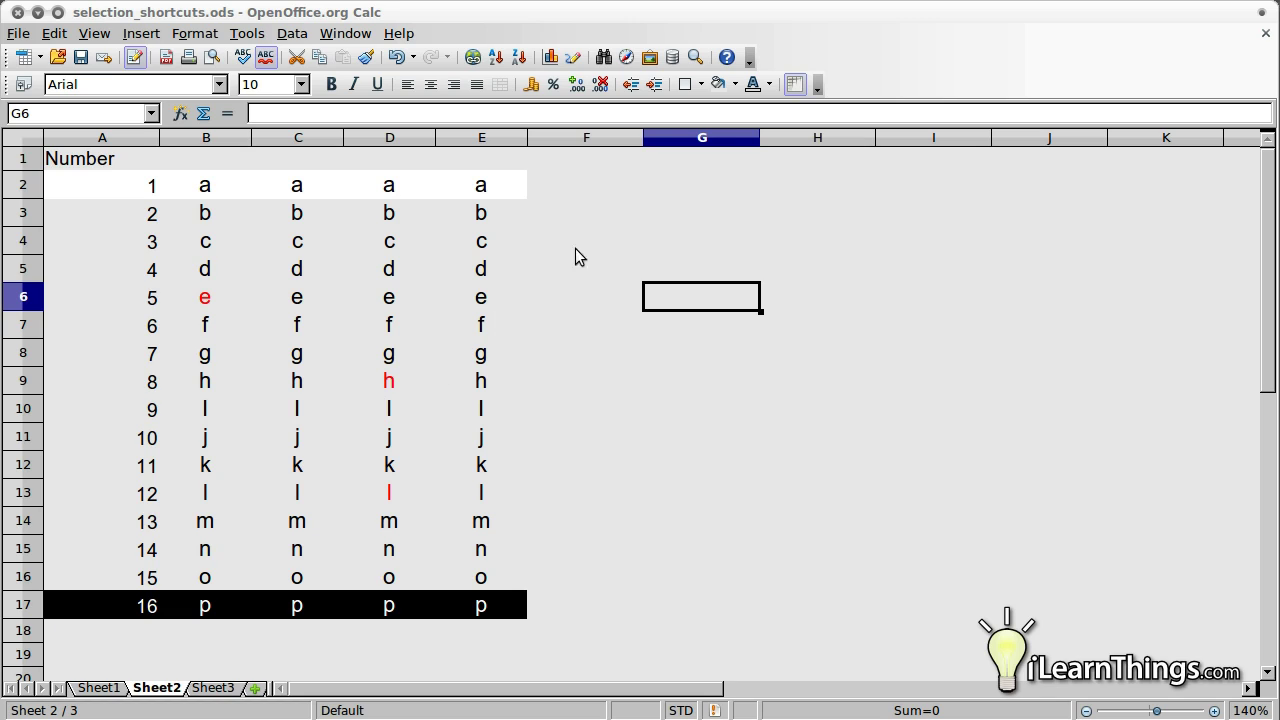
- Enter 1 in F2 and fill column F down to F17 with 1 to 16
{"action": "left_click", "coordinate": [577, 188]}
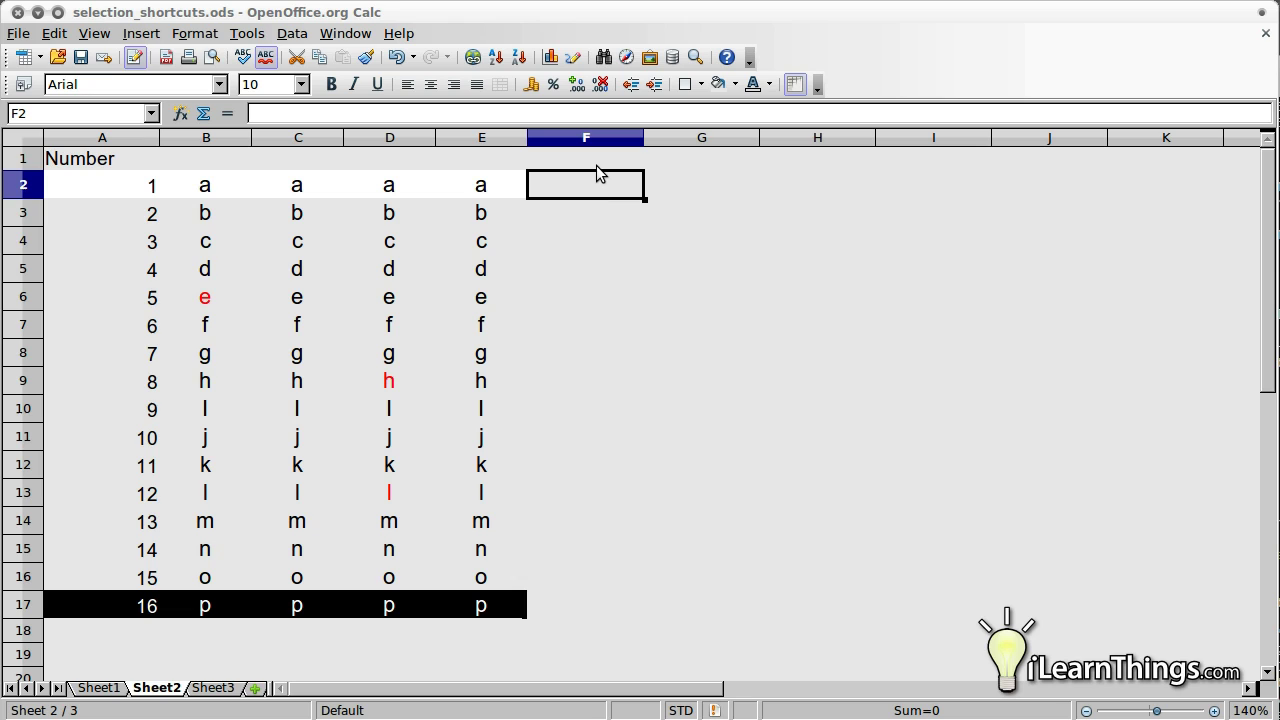
{"action": "type", "text": "1"}
{"action": "key", "text": "Return"}
{"action": "left_click", "coordinate": [597, 188]}
{"action": "left_click_drag", "start_coordinate": [645, 199], "coordinate": [608, 612]}
- Enter 1, 2, 3 in G2:G4 and copy that pattern
{"action": "left_click", "coordinate": [669, 192]}
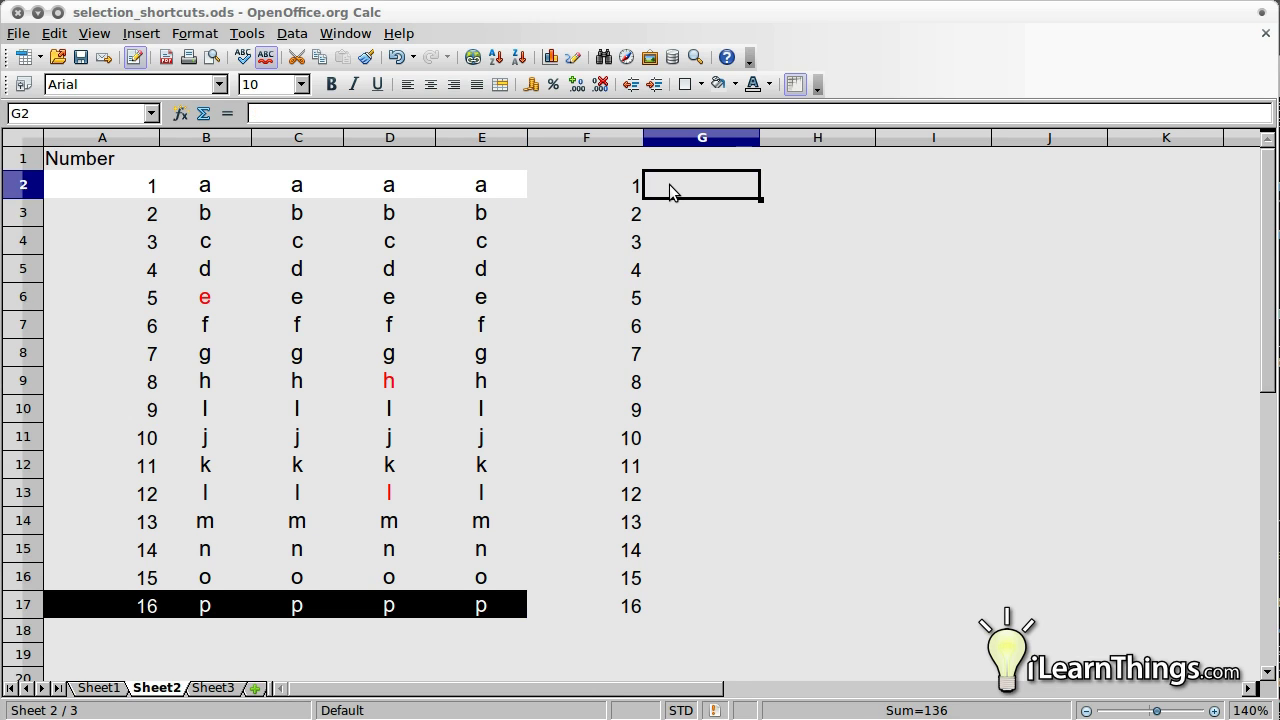
{"action": "type", "text": "1"}
{"action": "key", "text": "Return"}
{"action": "type", "text": "2"}
{"action": "key", "text": "Return"}
{"action": "type", "text": "3"}
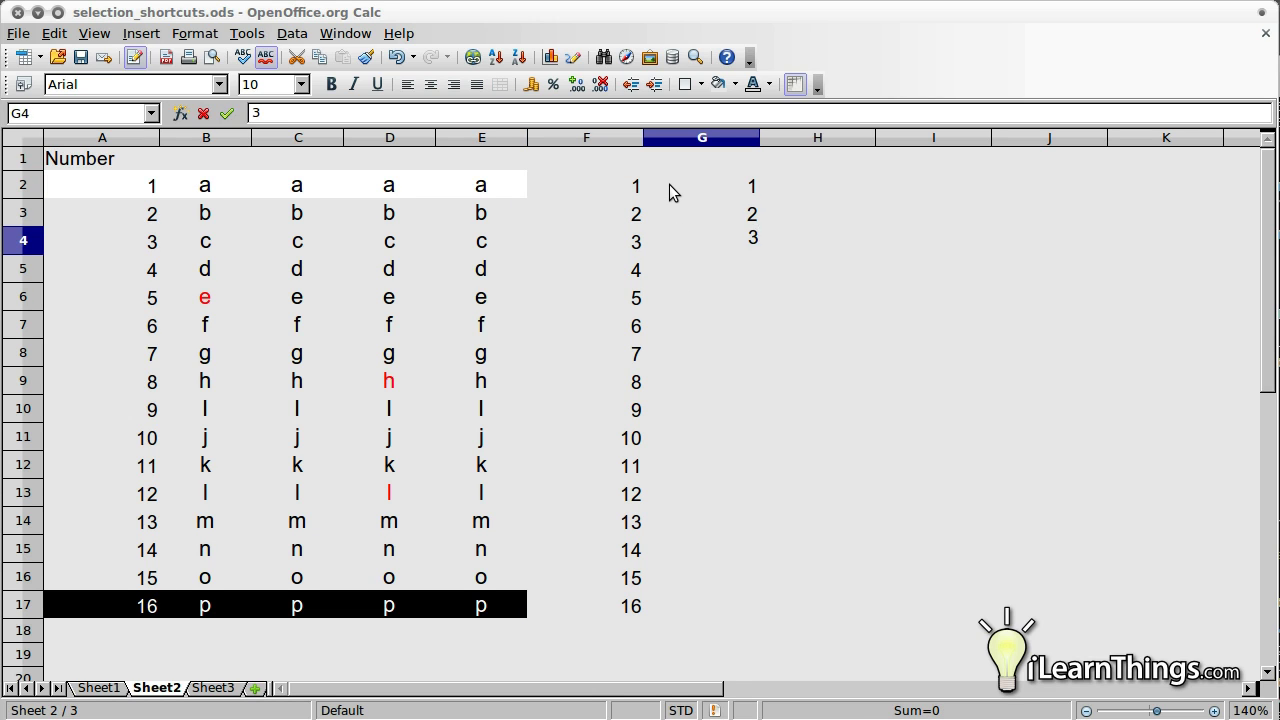
{"action": "key", "text": "Return"}
{"action": "key", "text": "Up"}
{"action": "key", "text": "Up"}
{"action": "key", "text": "shift+Up"}
{"action": "key", "text": "shift+Down"}
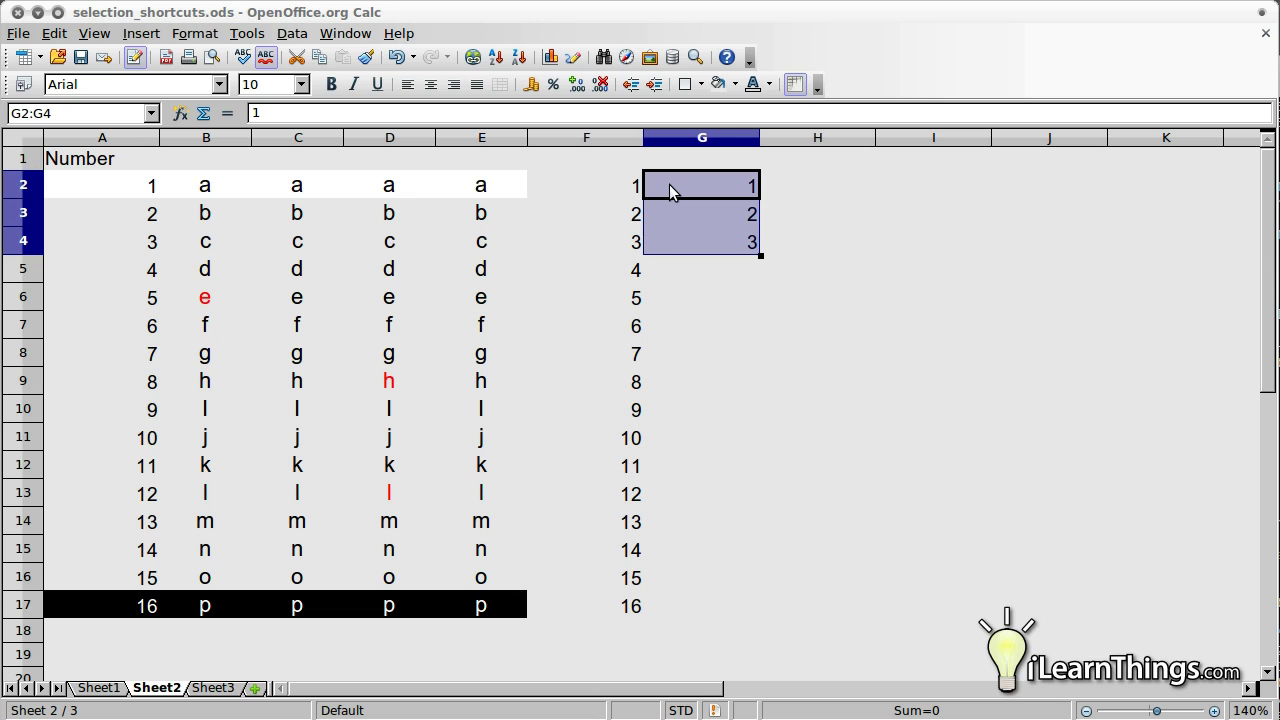
{"action": "key", "text": "ctrl+c"}
- Paste the 1, 2, 3 pattern down to G17 and clear the overflow in G18:G19
{"action": "key", "text": "Down"}
{"action": "key", "text": "Down"}
{"action": "key", "text": "Down"}
{"action": "key", "text": "shift+Down"}
{"action": "key", "text": "shift+Down"}
{"action": "key", "text": "ctrl+v"}
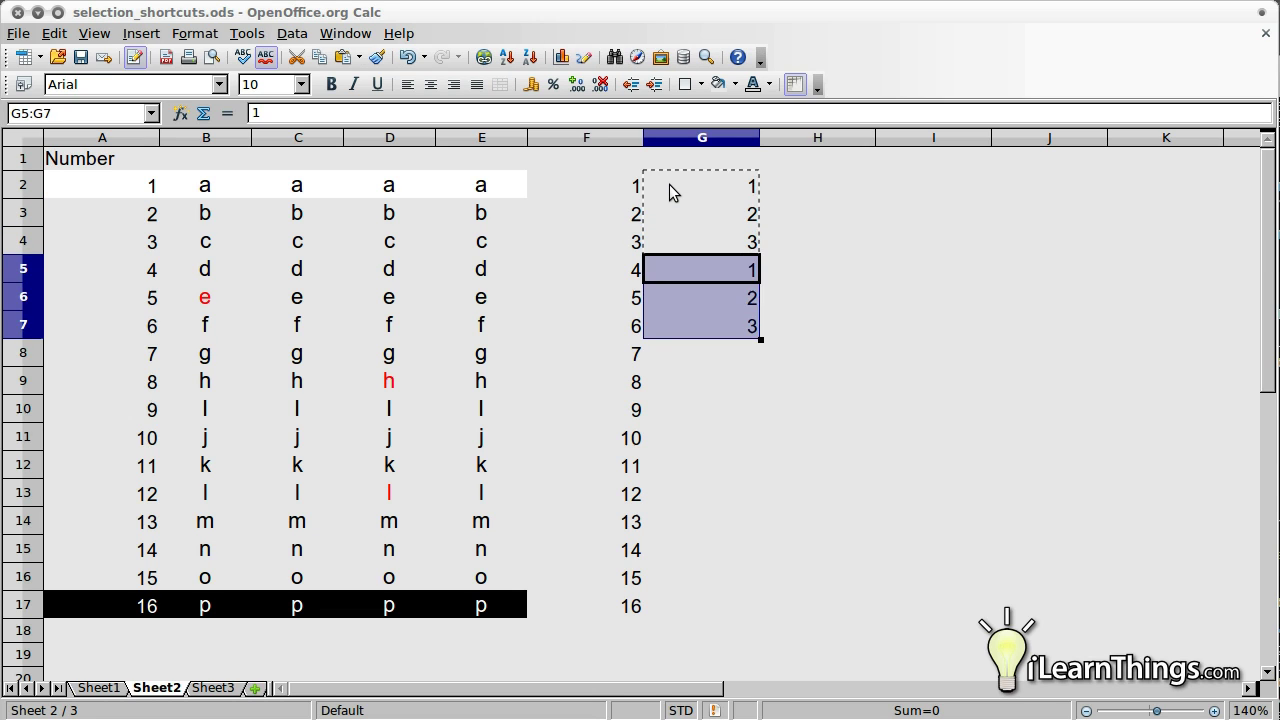
{"action": "key", "text": "Down"}
{"action": "key", "text": "shift+Down"}
{"action": "key", "text": "shift+Down"}
{"action": "key", "text": "ctrl+v"}
{"action": "key", "text": "Down"}
{"action": "key", "text": "shift+Down"}
{"action": "key", "text": "shift+Down"}
{"action": "key", "text": "ctrl+v"}
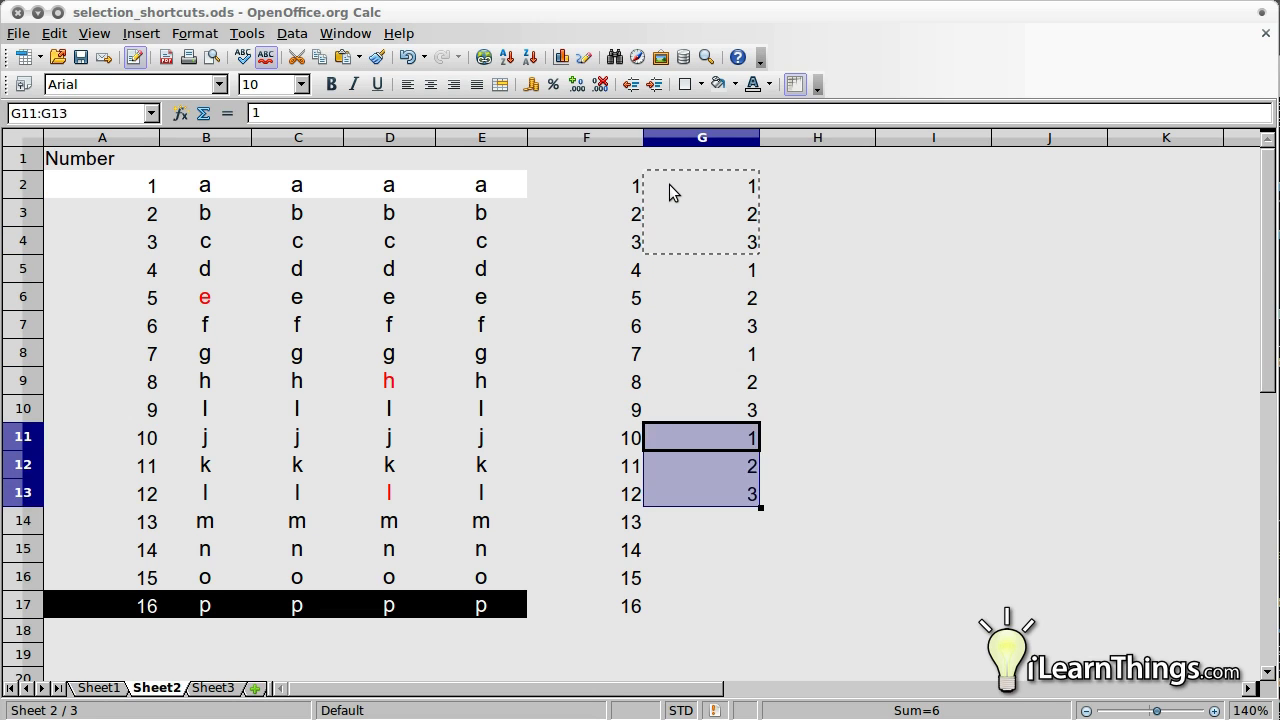
{"action": "key", "text": "Down"}
{"action": "key", "text": "Down"}
{"action": "key", "text": "Down"}
{"action": "key", "text": "shift+Down"}
{"action": "key", "text": "shift+Down"}
{"action": "key", "text": "ctrl+v"}
{"action": "key", "text": "Down"}
{"action": "key", "text": "Down"}
{"action": "key", "text": "Down"}
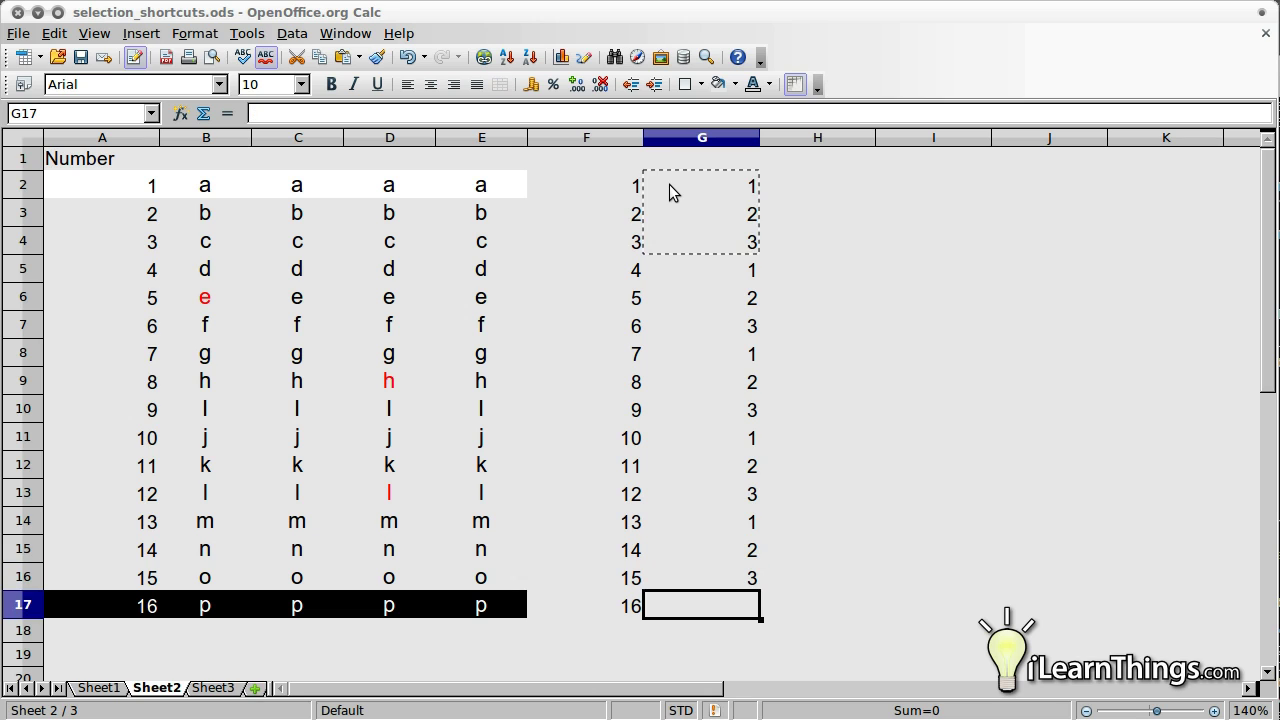
{"action": "key", "text": "shift+Down"}
{"action": "key", "text": "shift+Down"}
{"action": "key", "text": "ctrl+v"}
{"action": "key", "text": "Up"}
{"action": "key", "text": "Delete"}
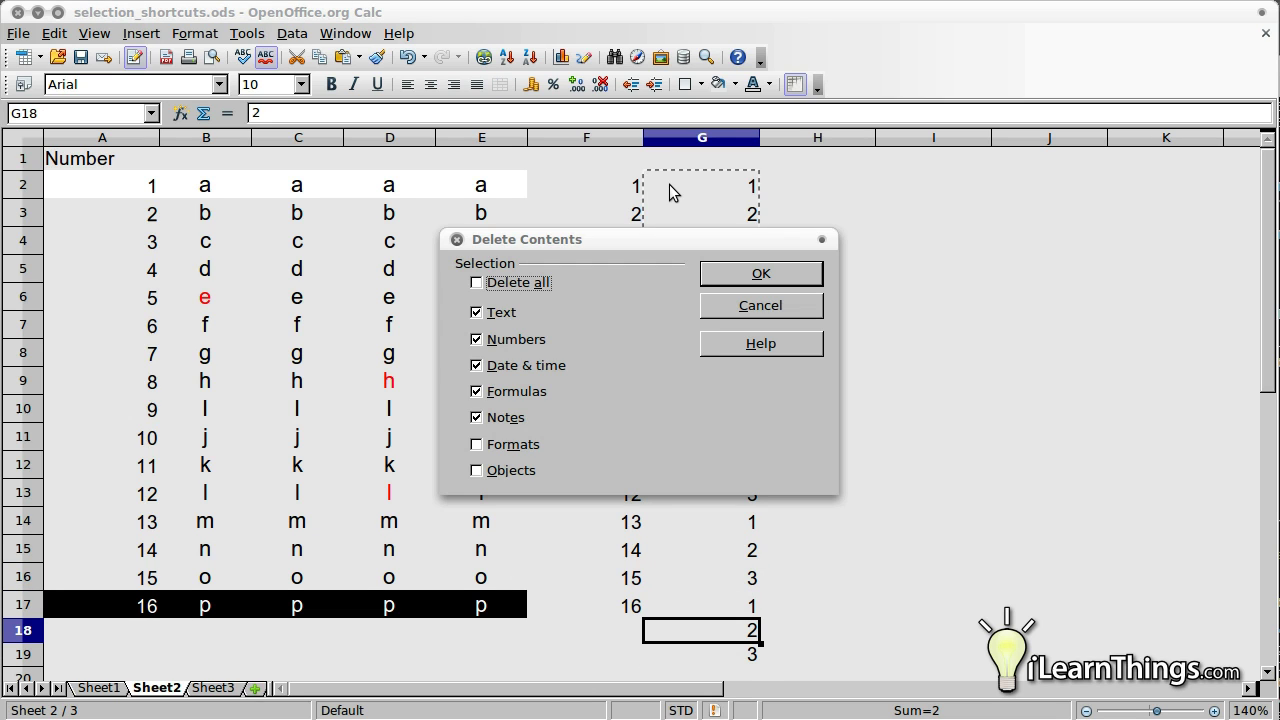
{"action": "key", "text": "Return"}
{"action": "key", "text": "Down"}
{"action": "key", "text": "Delete"}
{"action": "key", "text": "Return"}
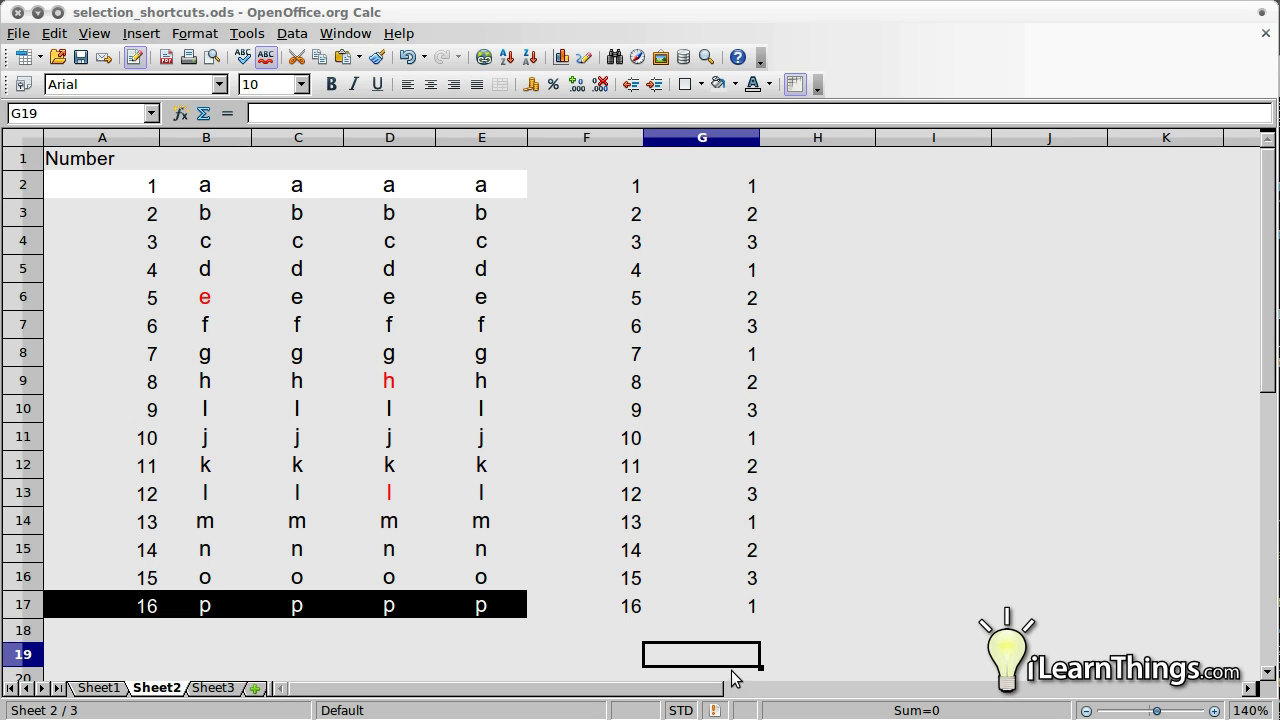
- Sort A1:G17 by column G in descending order
{"action": "left_click_drag", "start_coordinate": [737, 608], "coordinate": [14, 178]}
{"action": "left_click", "coordinate": [288, 34]}
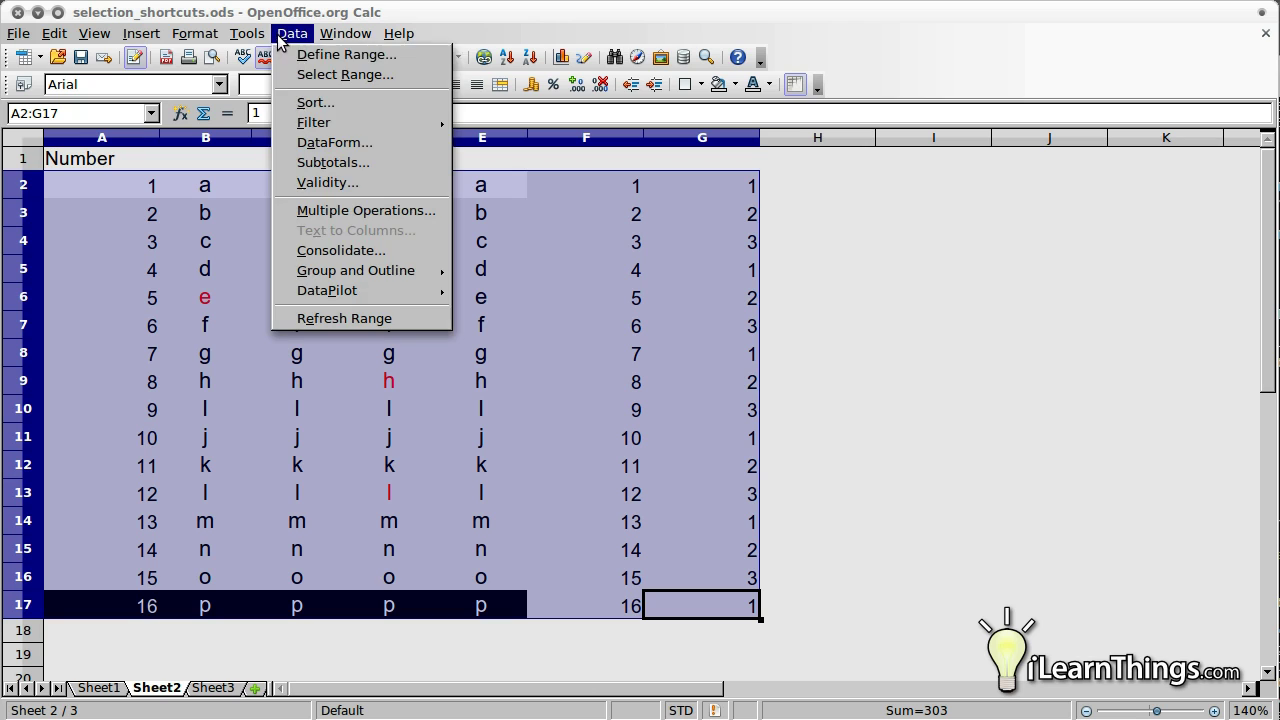
{"action": "left_click", "coordinate": [284, 104]}
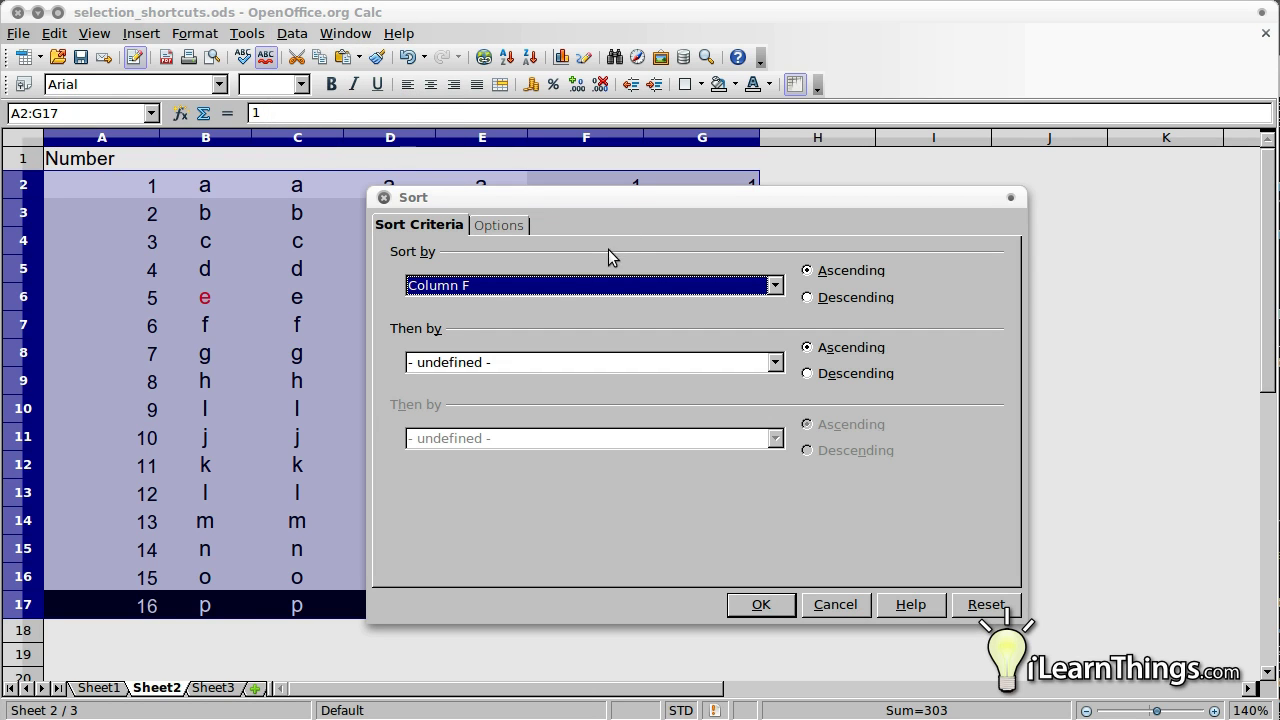
{"action": "left_click", "coordinate": [587, 288]}
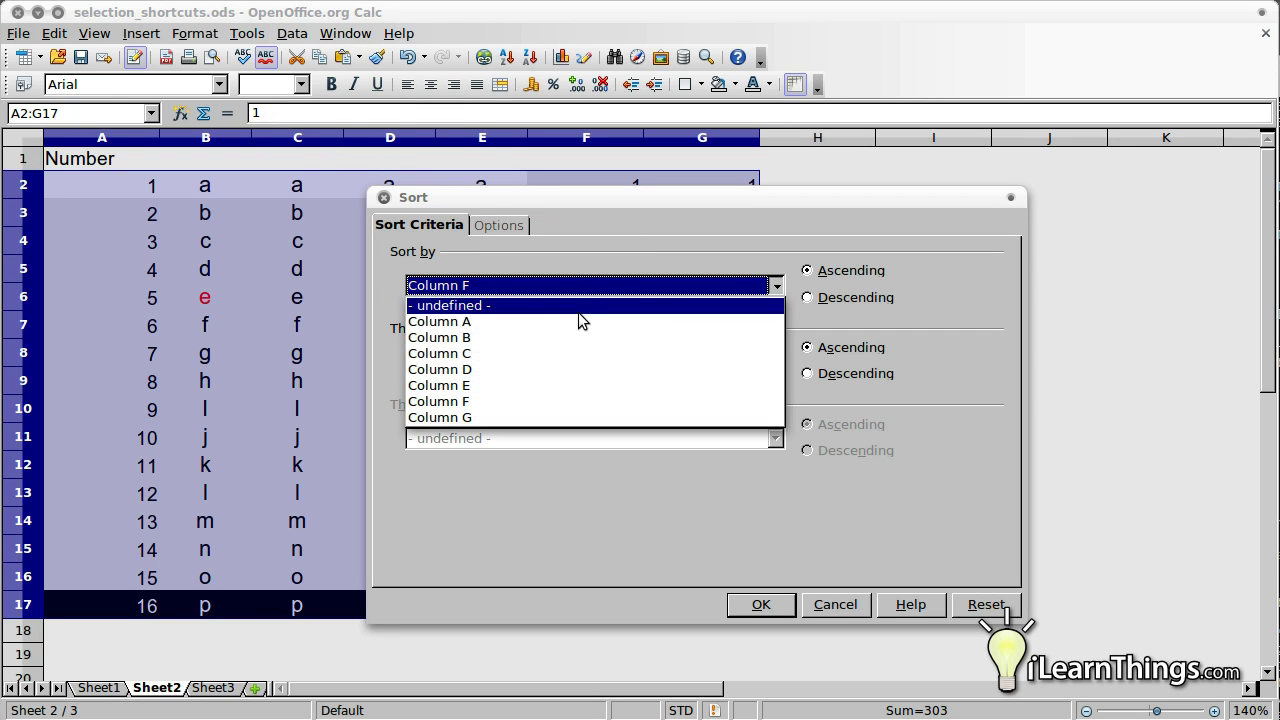
{"action": "left_click", "coordinate": [540, 417]}
{"action": "left_click", "coordinate": [849, 300]}
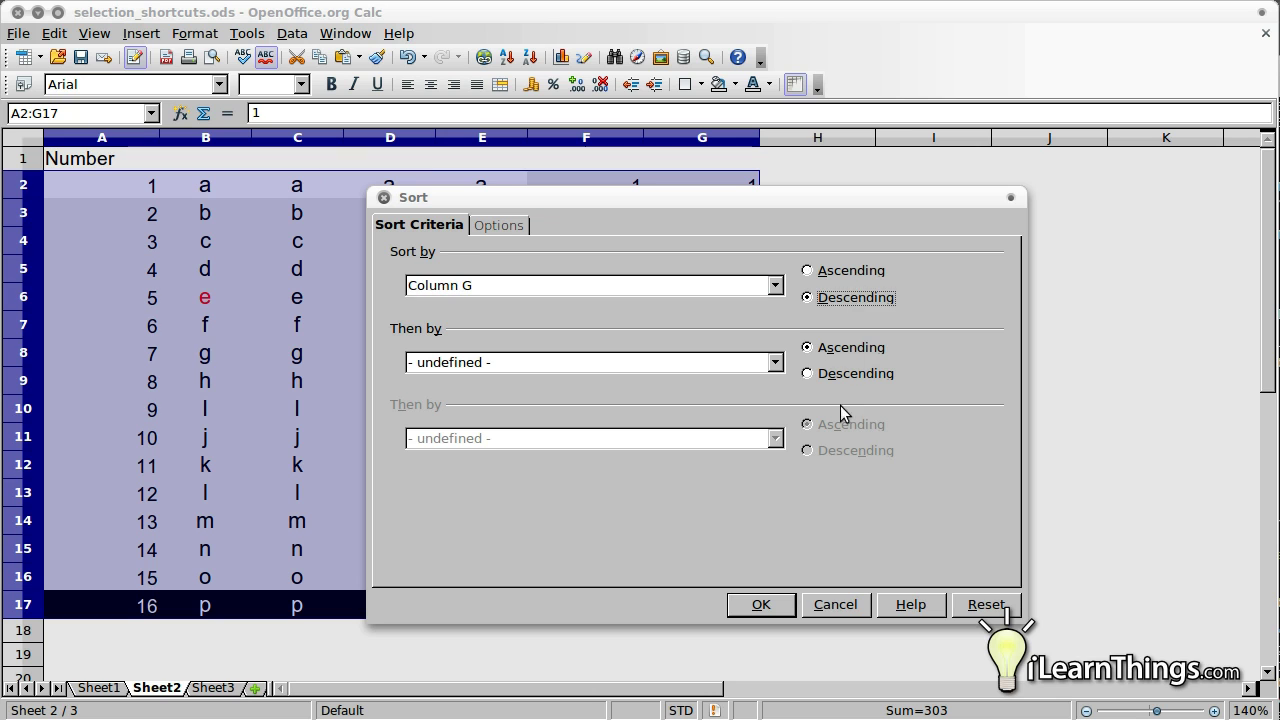
{"action": "left_click", "coordinate": [786, 606]}
{"action": "left_click", "coordinate": [808, 545]}
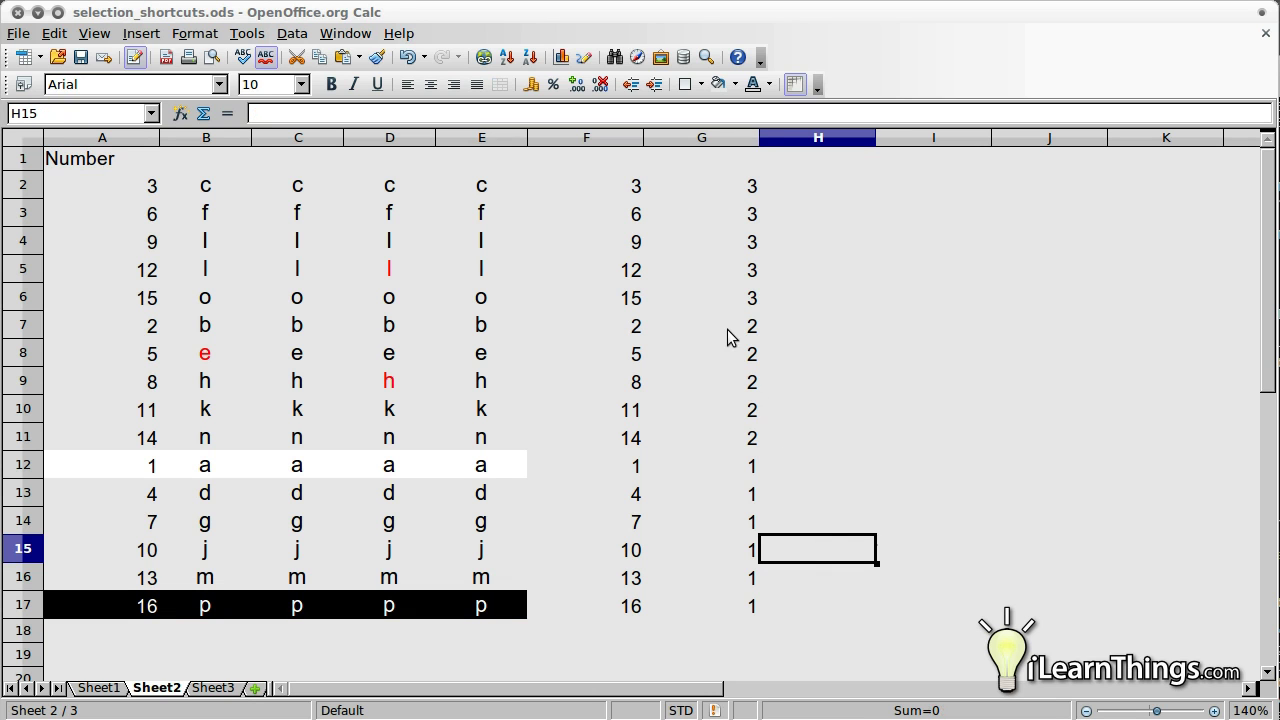
- Fill the rows with helper value 3 (A2:G6) with blue
{"action": "left_click_drag", "start_coordinate": [746, 297], "coordinate": [5, 183]}
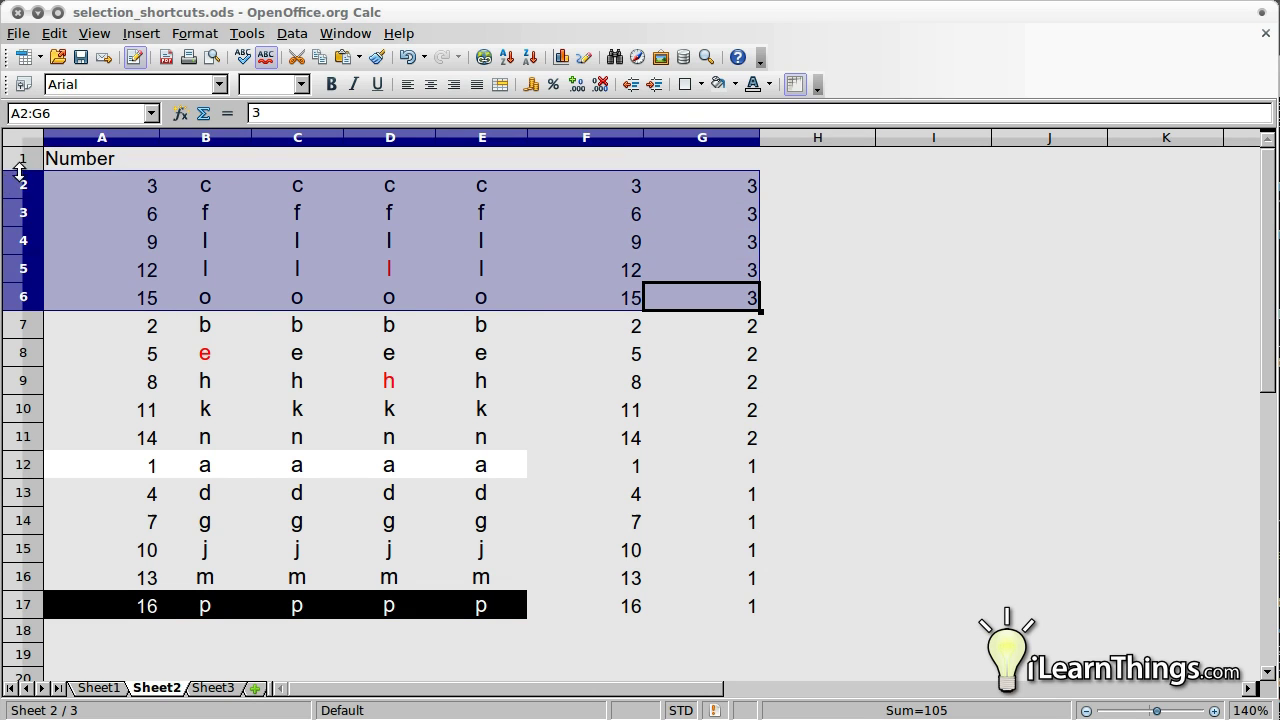
{"action": "left_click", "coordinate": [737, 86]}
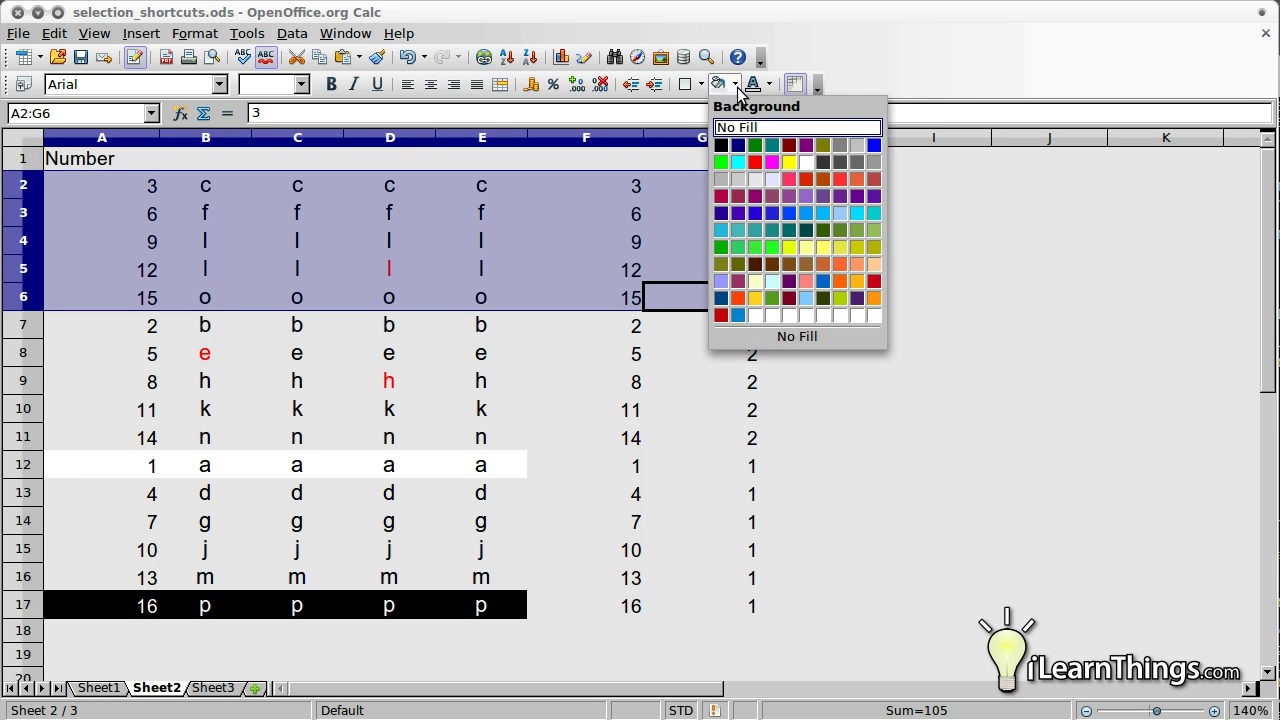
{"action": "left_click", "coordinate": [738, 316]}
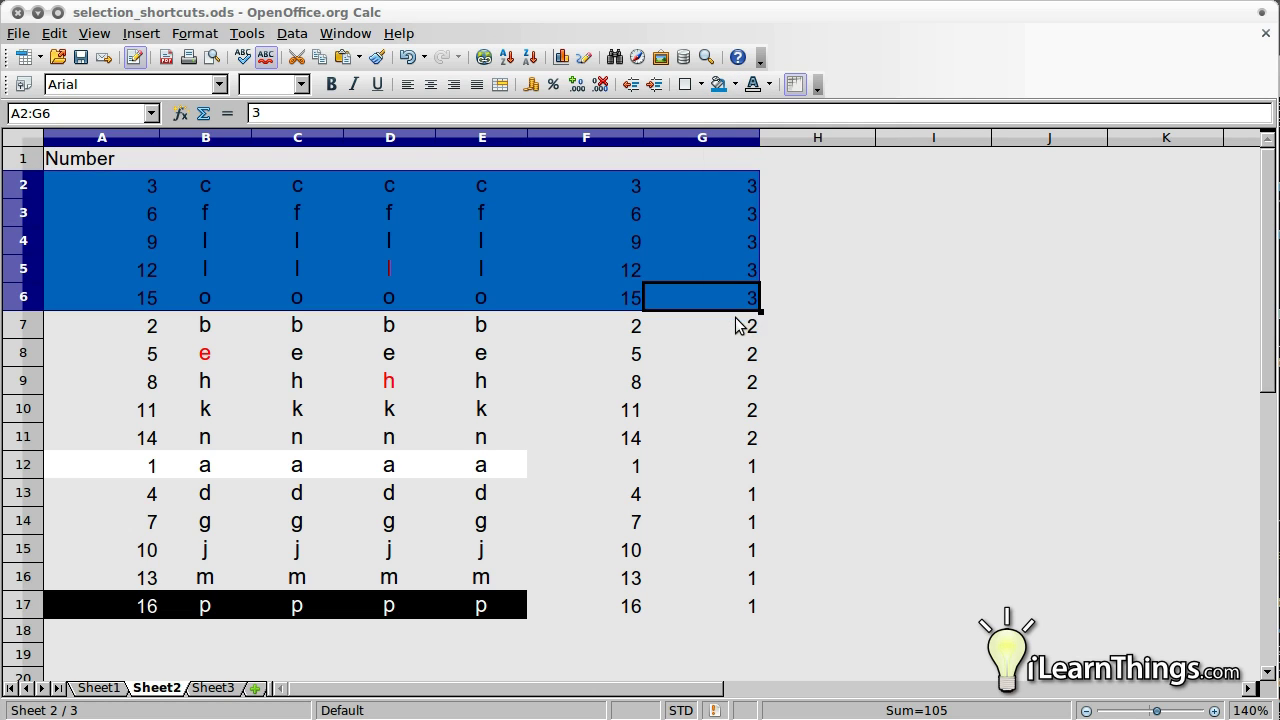
{"action": "left_click", "coordinate": [787, 323]}
- Re-sort A2:G17 by column F ascending to restore the 1–16 row order
{"action": "left_click_drag", "start_coordinate": [59, 179], "coordinate": [700, 614]}
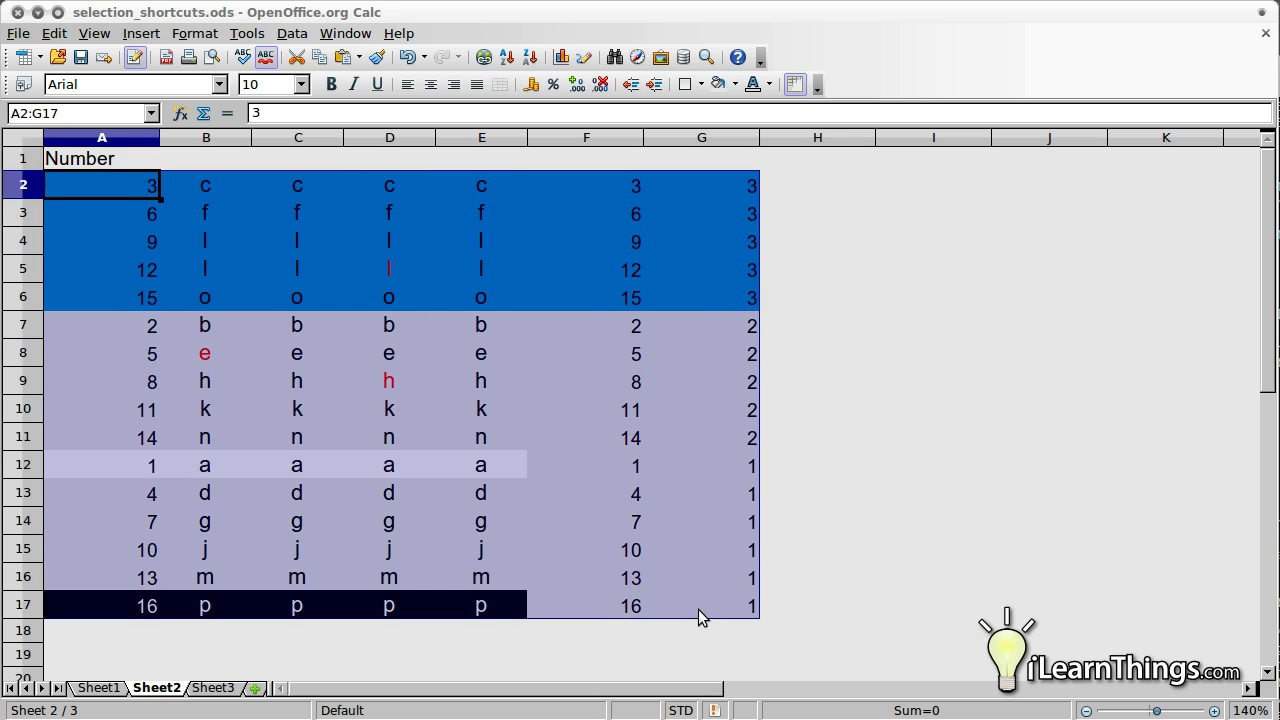
{"action": "left_click", "coordinate": [292, 33]}
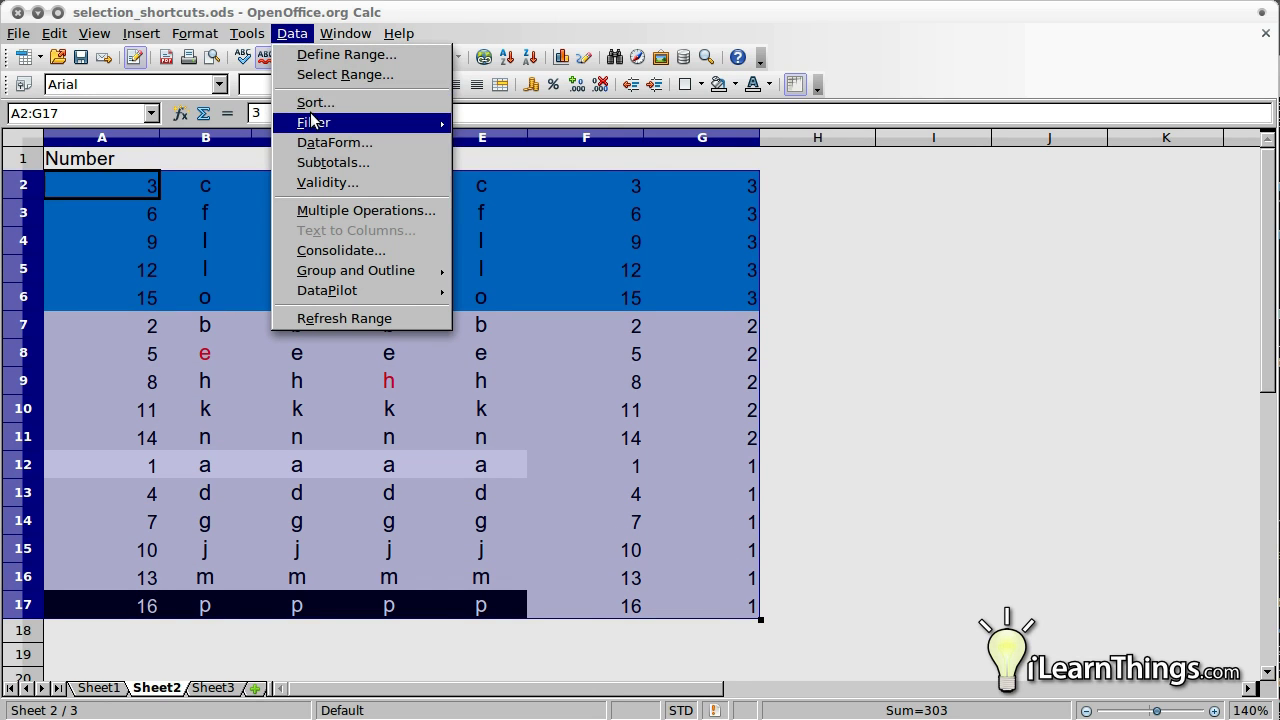
{"action": "left_click", "coordinate": [310, 103]}
{"action": "left_click", "coordinate": [503, 287]}
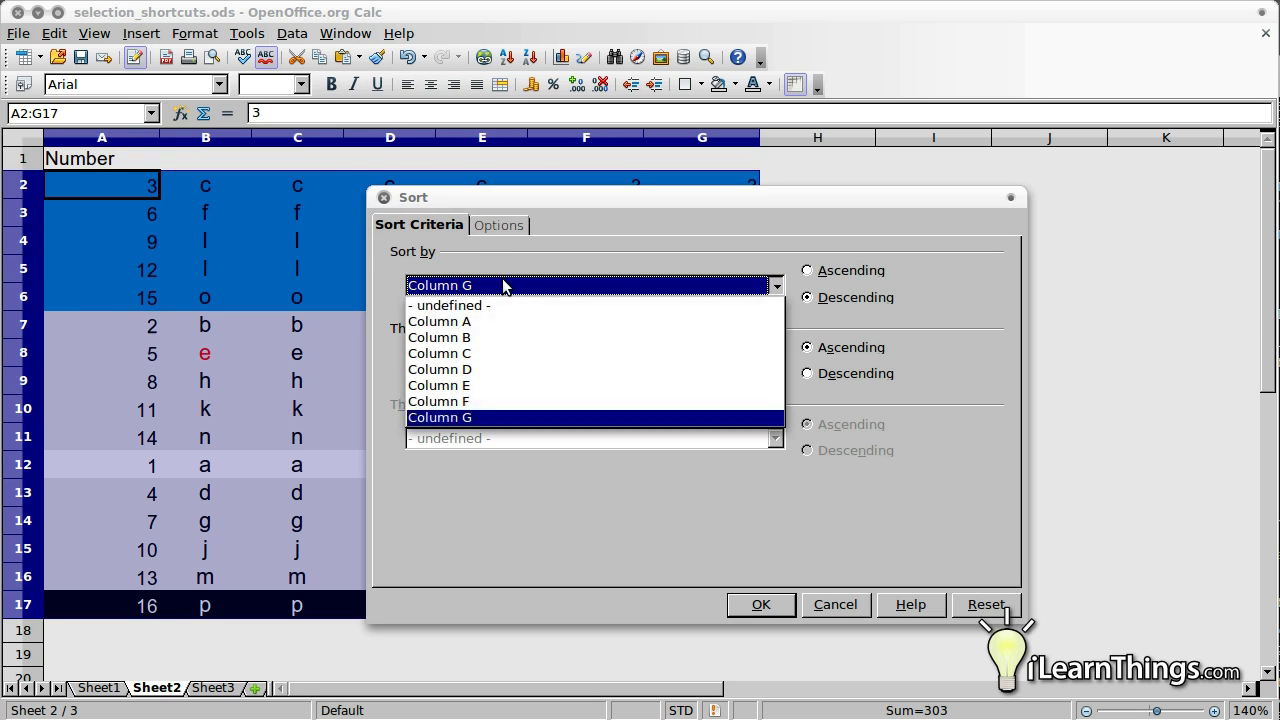
{"action": "left_click", "coordinate": [488, 405]}
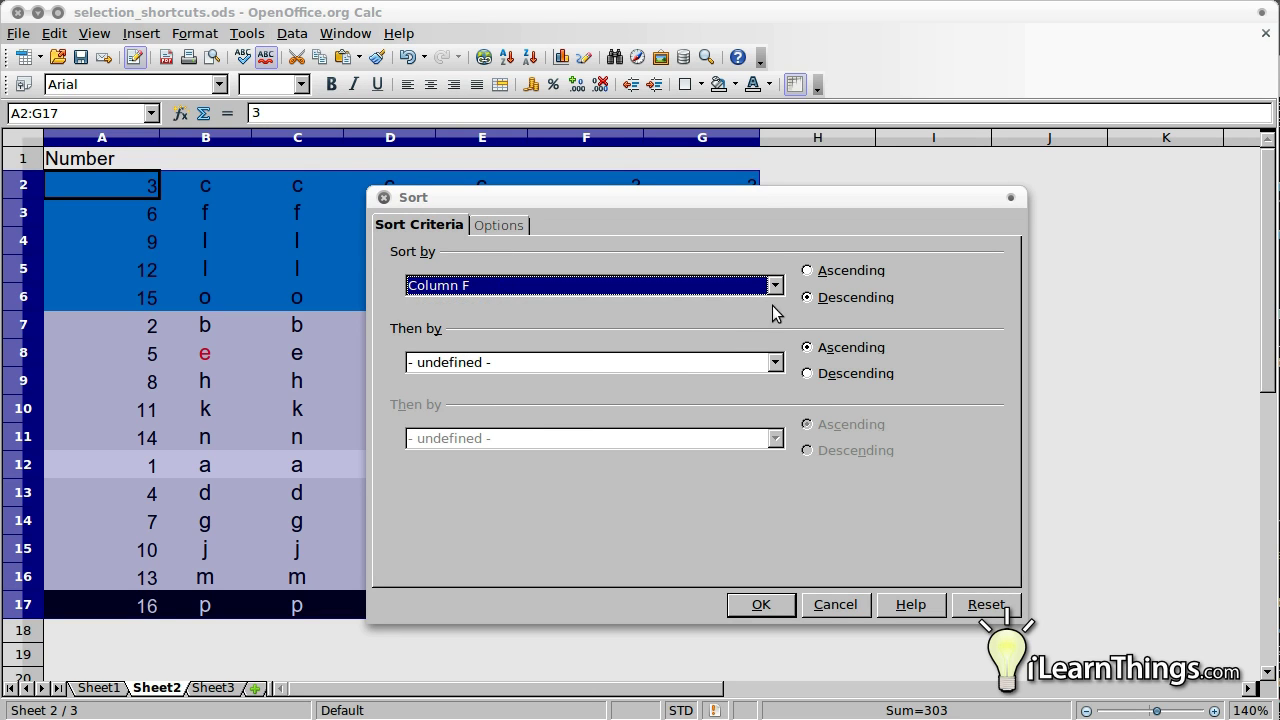
{"action": "left_click", "coordinate": [826, 275]}
{"action": "left_click", "coordinate": [775, 617]}
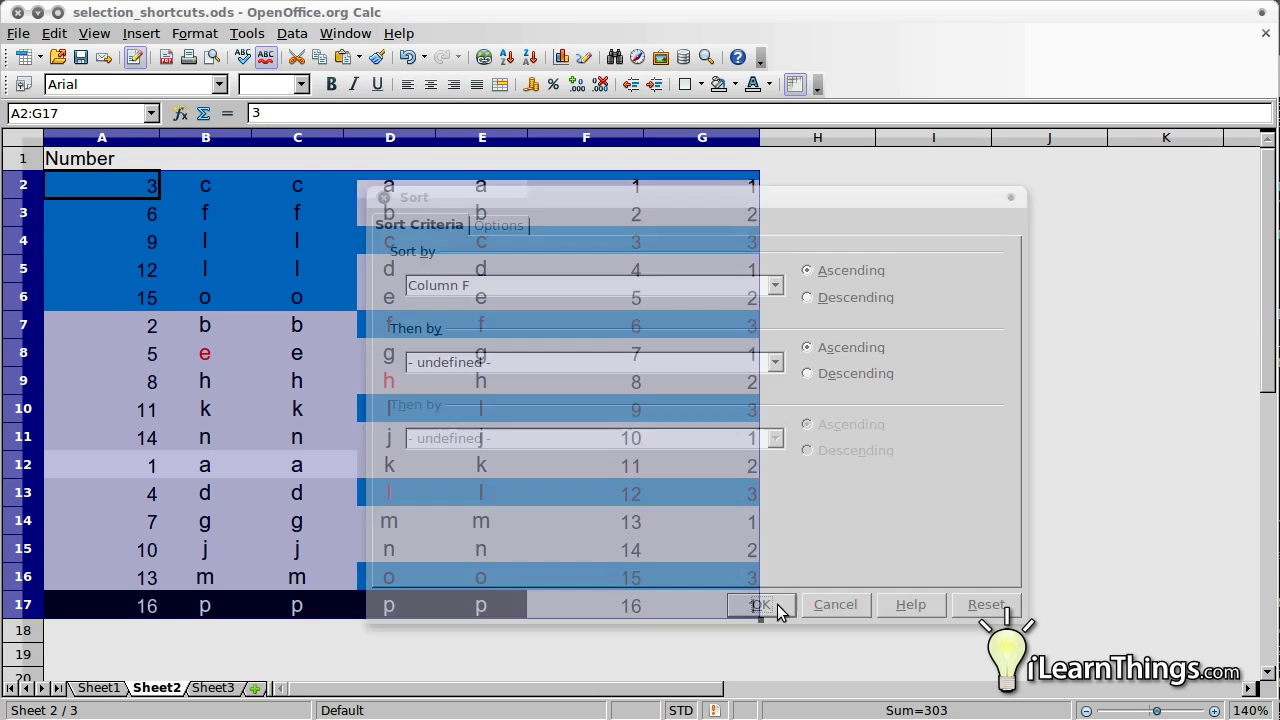
{"action": "left_click", "coordinate": [804, 550]}
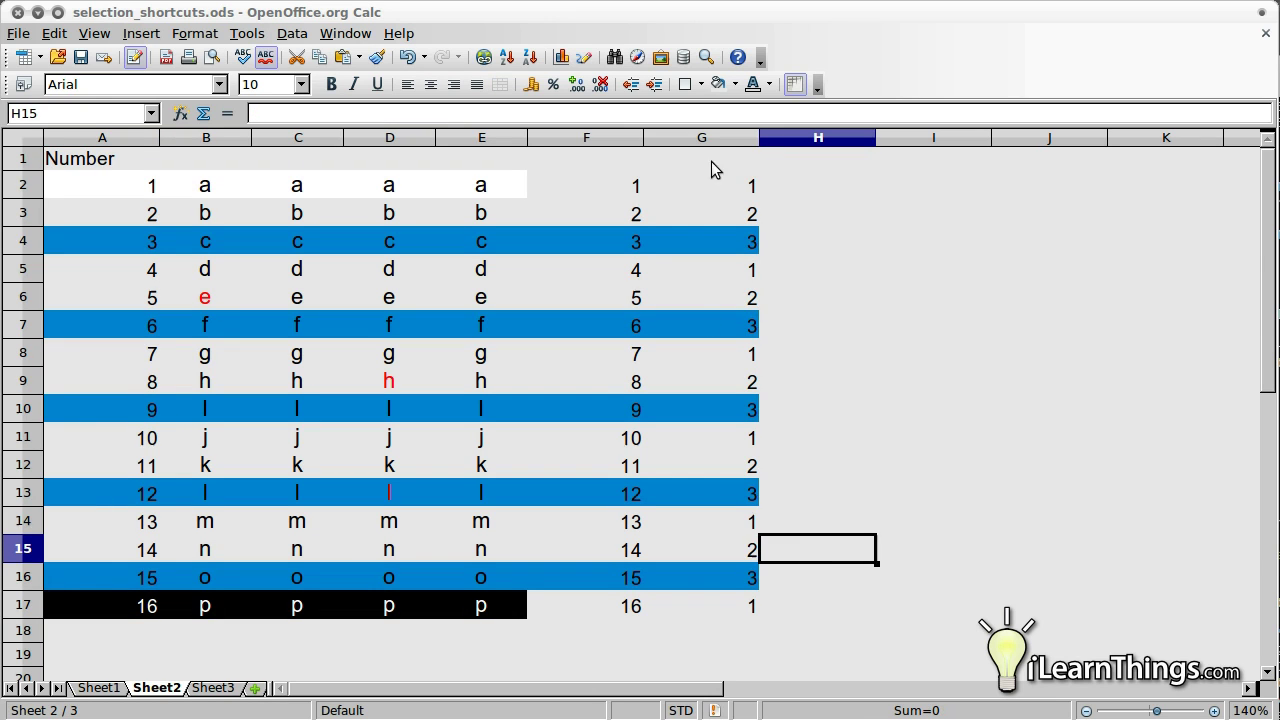
{"action": "left_click_drag", "start_coordinate": [720, 140], "coordinate": [631, 134]}
- Delete the selected columns F and G using Delete Columns from the context menu
{"action": "right_click", "coordinate": [631, 134]}
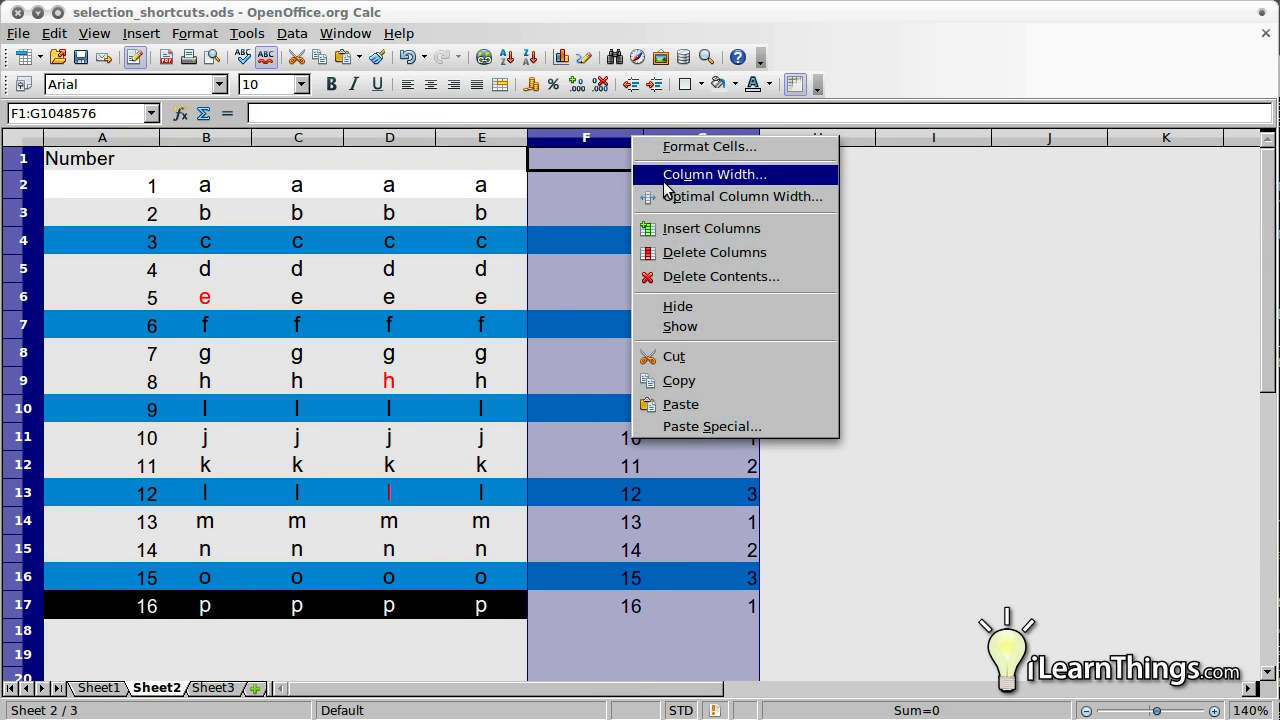
{"action": "left_click", "coordinate": [700, 260]}
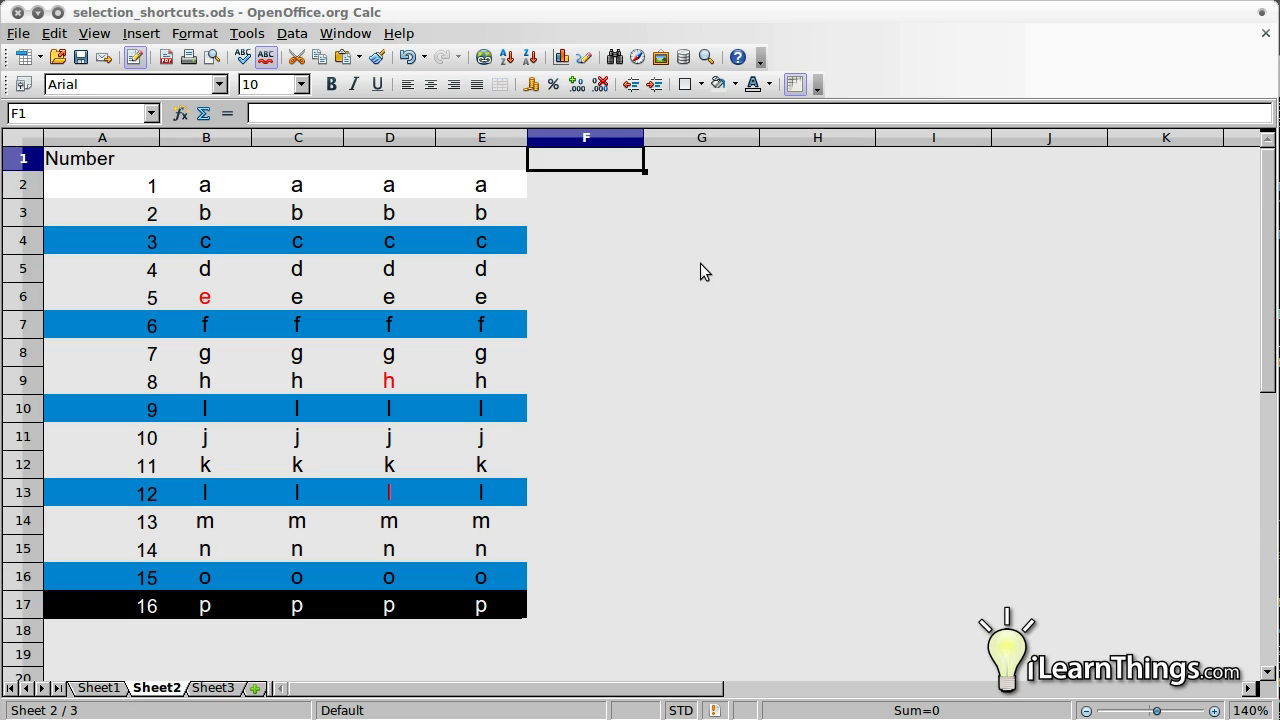
{"action": "left_click", "coordinate": [700, 263]}
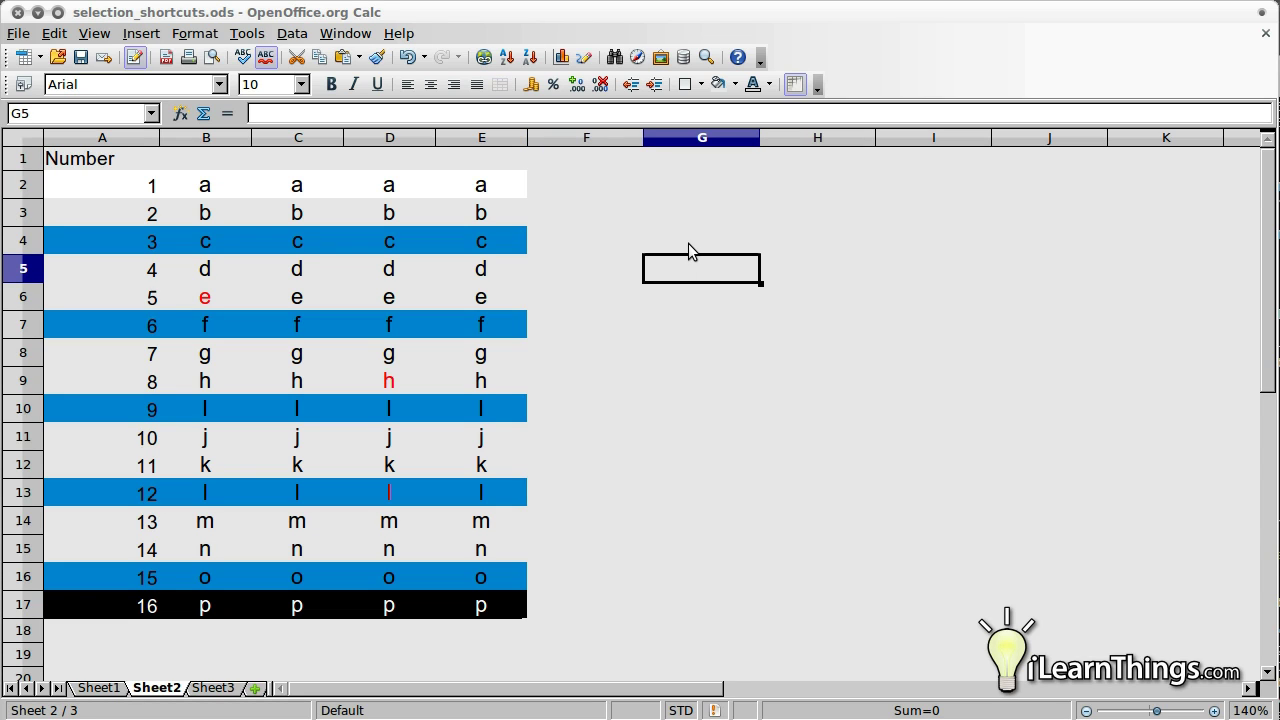